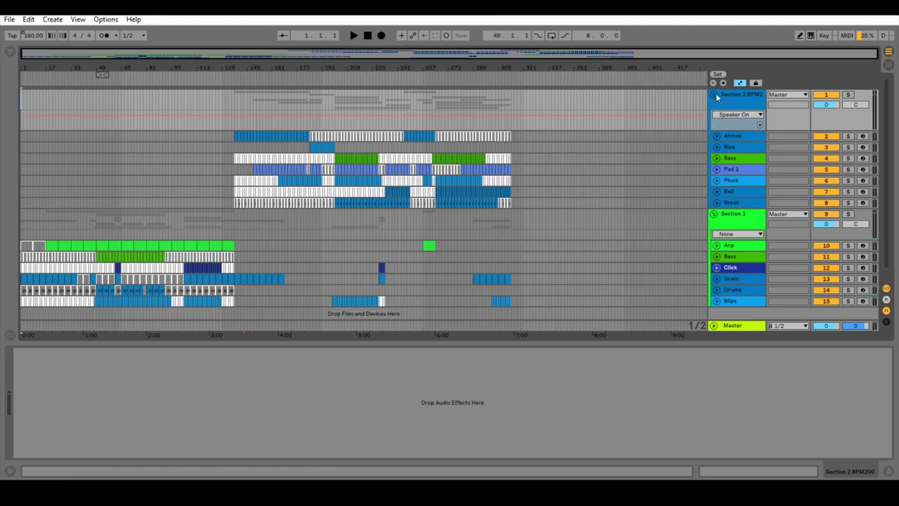
- Collapse the Section 2 group and play the arrangement from the start
{"action": "left_click", "coordinate": [714, 95]}
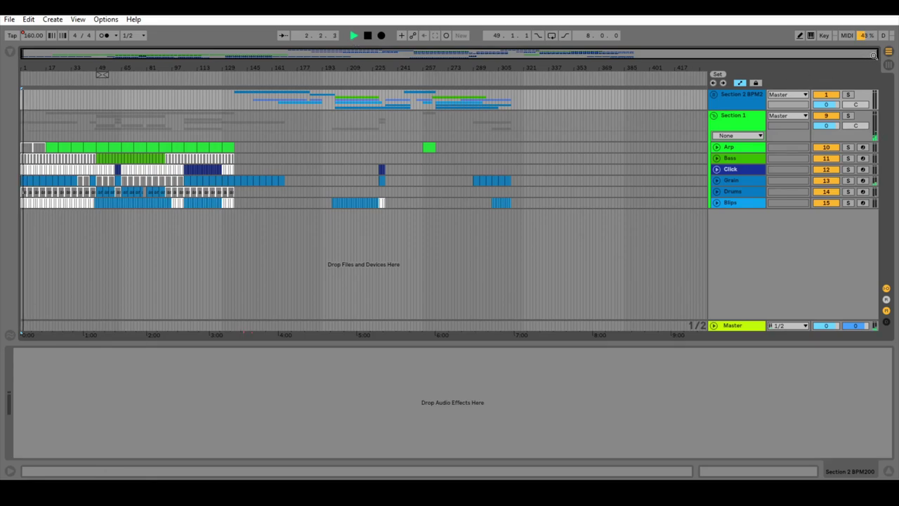
{"action": "left_click_drag", "start_coordinate": [877, 54], "coordinate": [260, 53]}
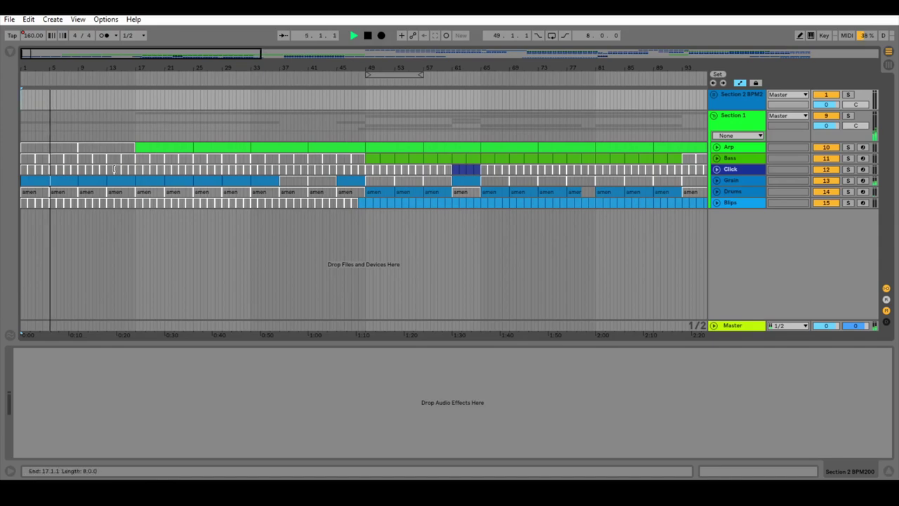
- Display the Grain track's devices and examine the LFO modulation settings of its amen sampler
{"action": "left_click", "coordinate": [735, 179]}
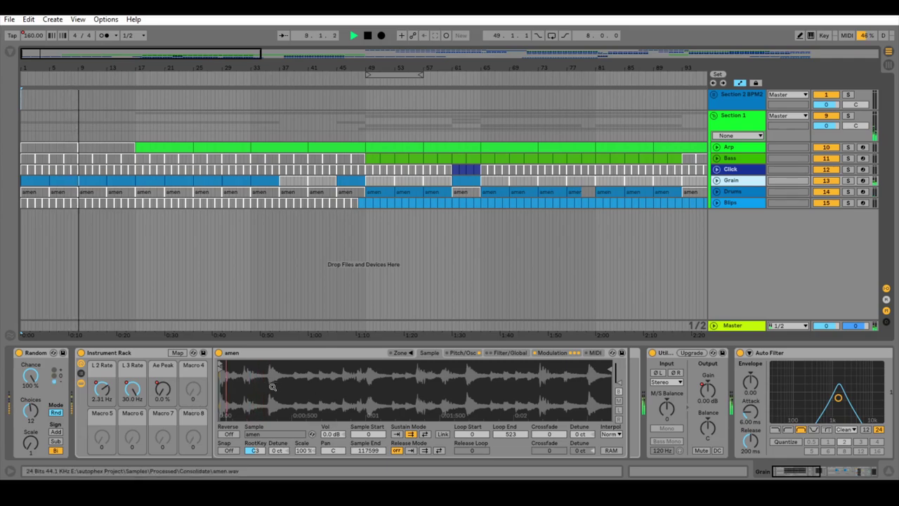
{"action": "left_click", "coordinate": [552, 353]}
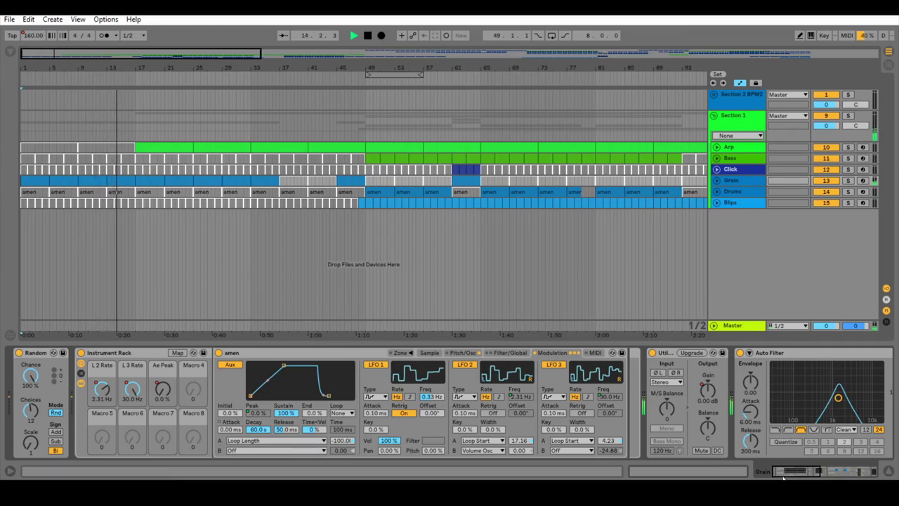
- Examine the MIDI notes of the Grain clips starting at bars 13, 17 and 21
{"action": "double_click", "coordinate": [125, 182]}
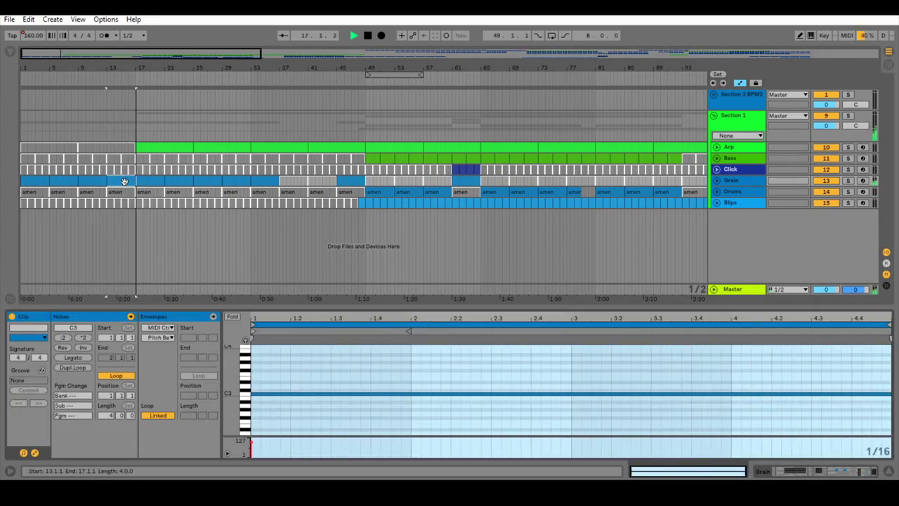
{"action": "left_click", "coordinate": [155, 183]}
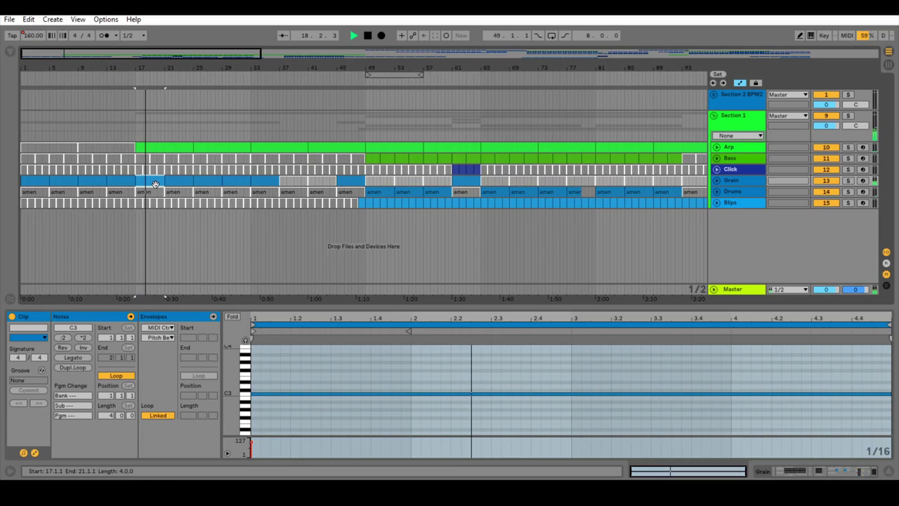
{"action": "left_click", "coordinate": [185, 182]}
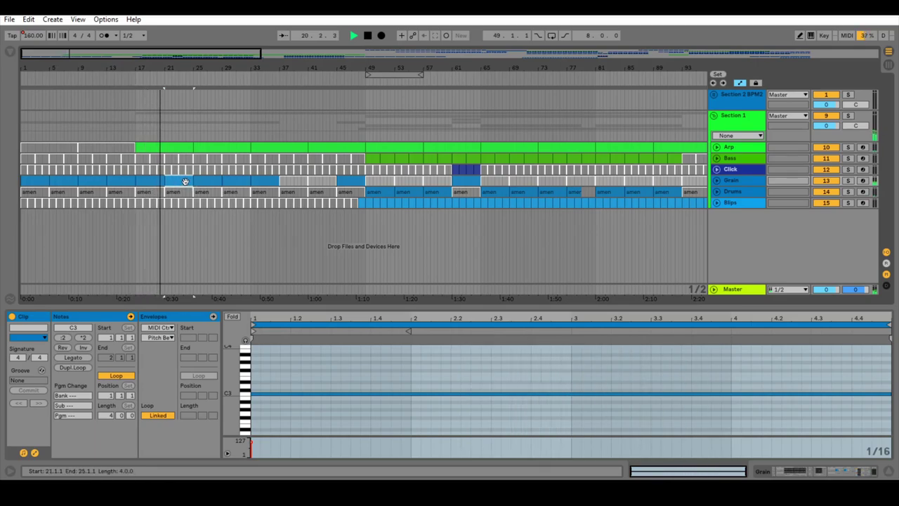
- Return to the Grain track's devices and examine the amen sampler's oscillator and sample settings
{"action": "left_click", "coordinate": [800, 472]}
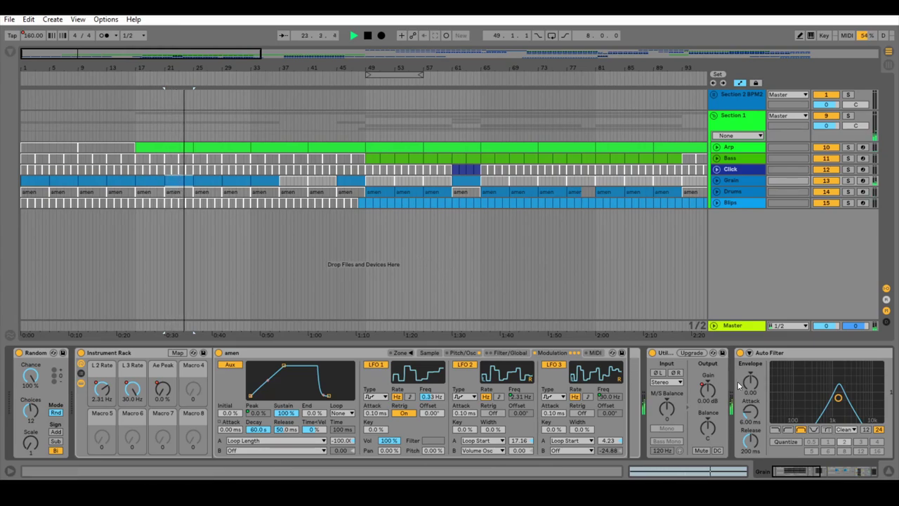
{"action": "left_click", "coordinate": [460, 352]}
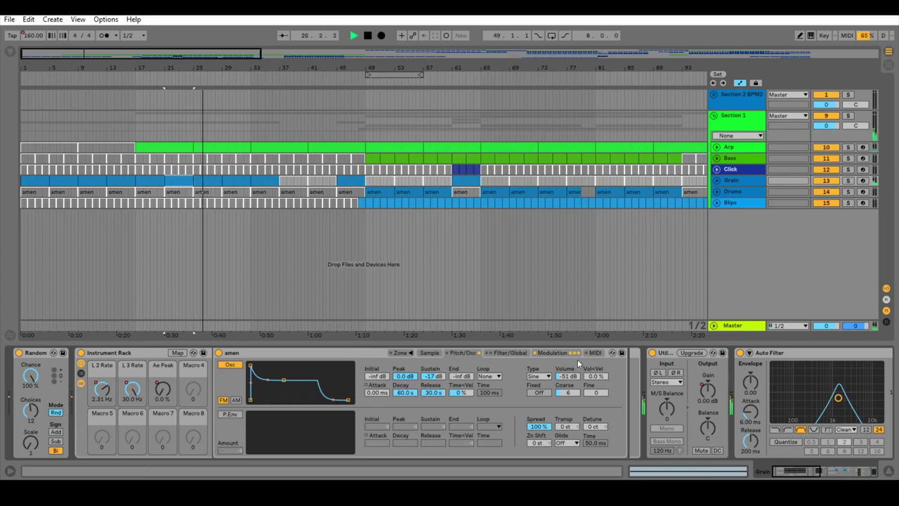
{"action": "left_click", "coordinate": [428, 352]}
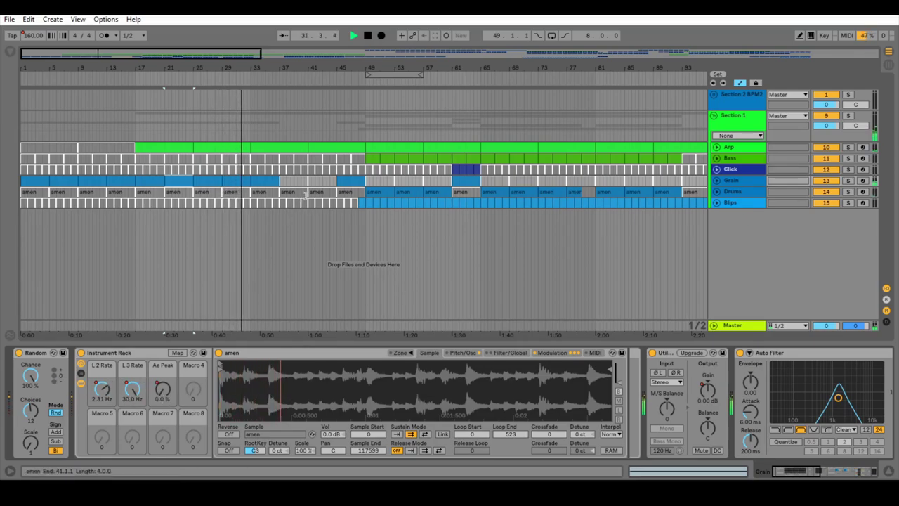
- Examine the Arp track's device chain, comparing the two chains of its MIDI Effect Rack
{"action": "left_click", "coordinate": [746, 149]}
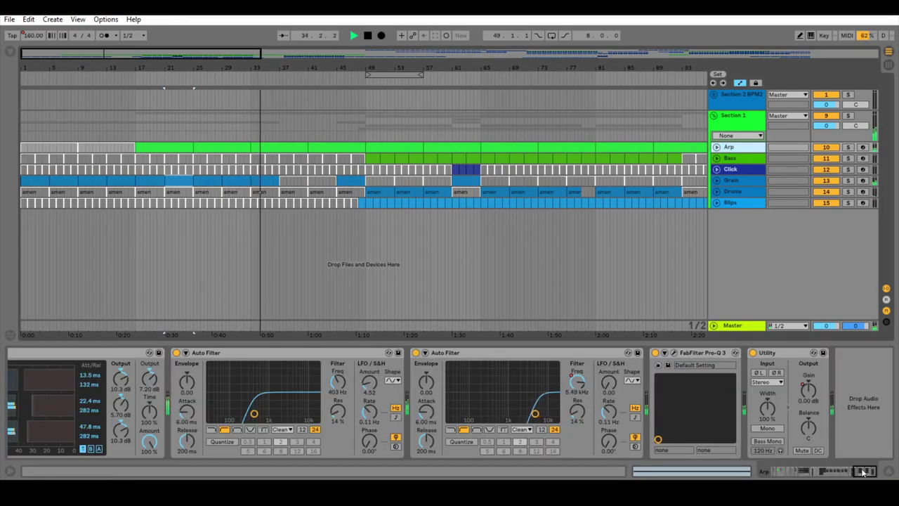
{"action": "left_click_drag", "start_coordinate": [815, 475], "coordinate": [792, 473]}
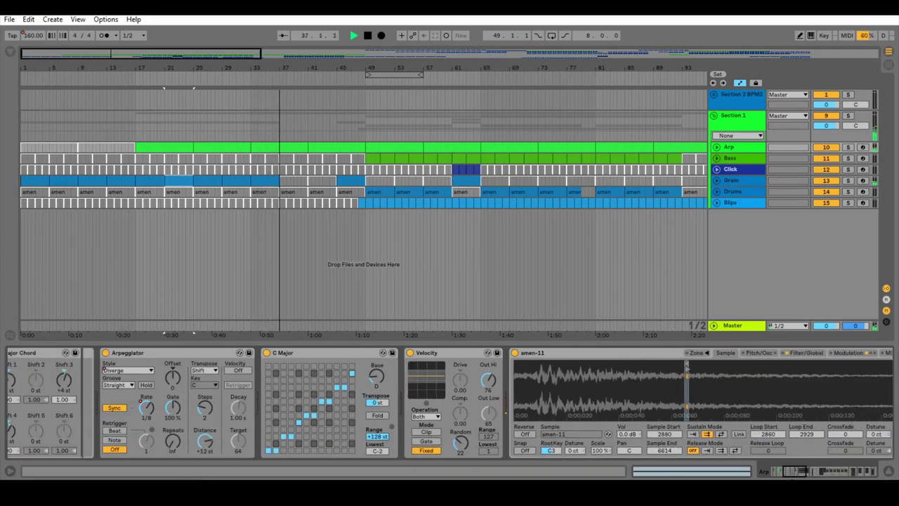
{"action": "left_click_drag", "start_coordinate": [794, 471], "coordinate": [776, 474]}
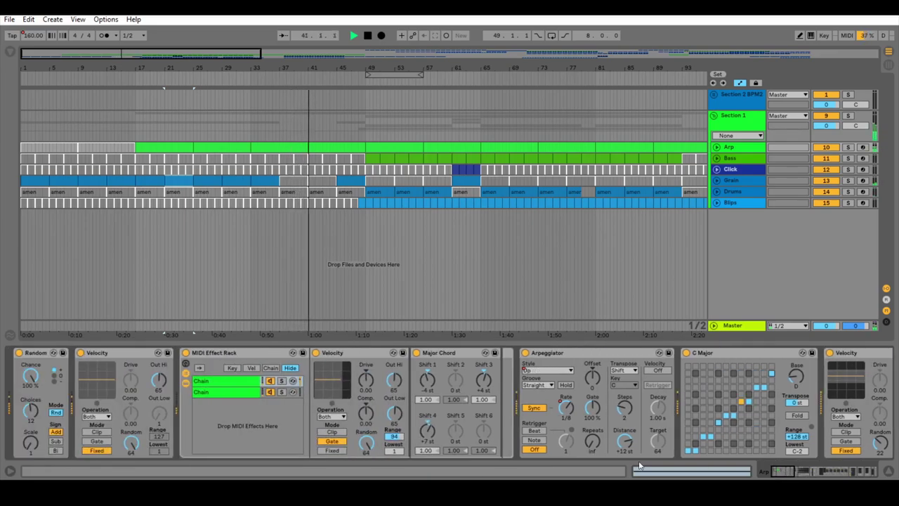
{"action": "left_click", "coordinate": [234, 393]}
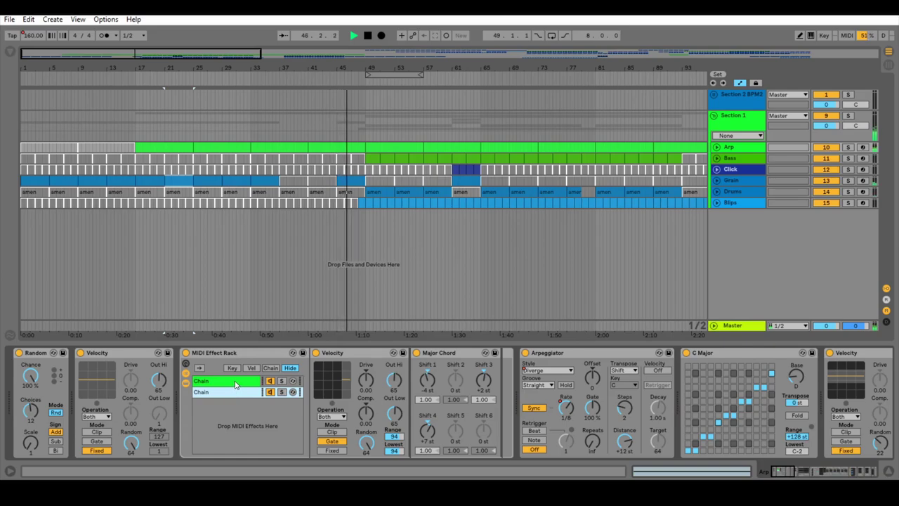
{"action": "left_click", "coordinate": [235, 383]}
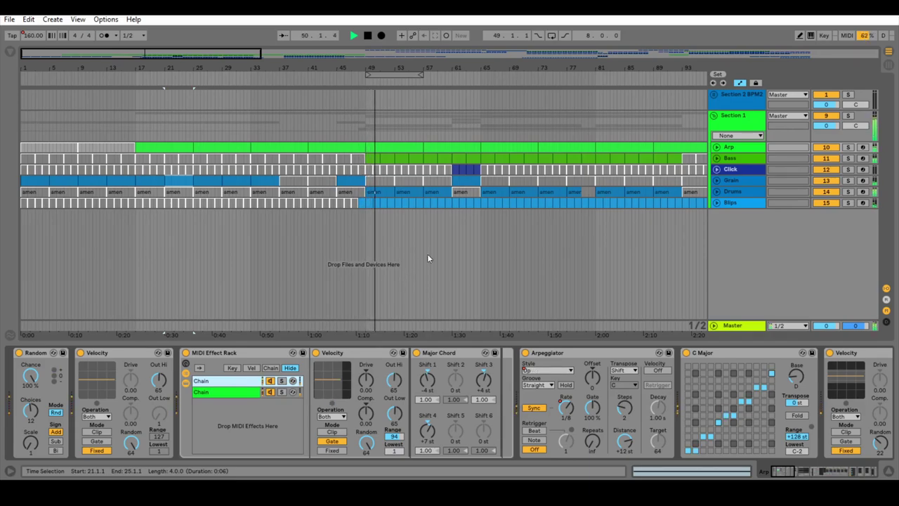
- Examine the Drums track's devices, including Slice 4's 1/32 and 1/24 rack chains and the devices on pads Slice 1 and Slice 2
{"action": "left_click", "coordinate": [732, 191]}
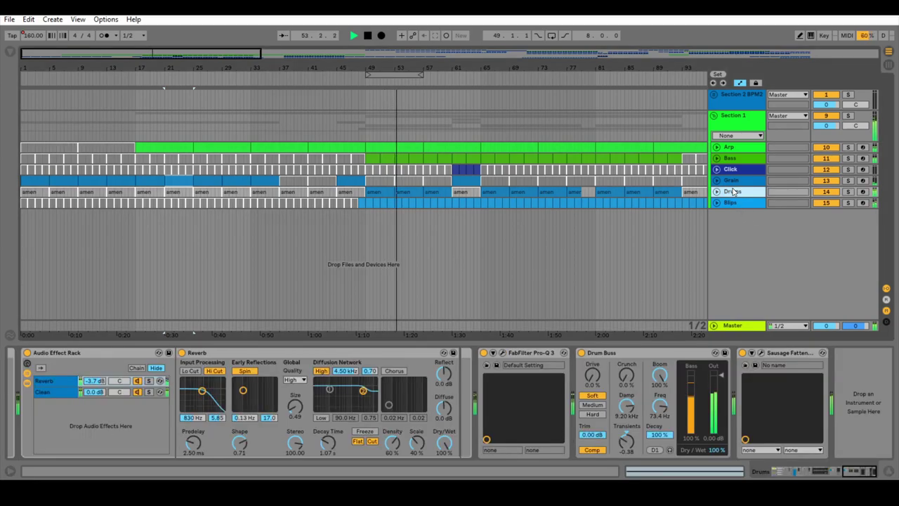
{"action": "left_click", "coordinate": [854, 476]}
{"action": "left_click_drag", "start_coordinate": [854, 476], "coordinate": [783, 476]}
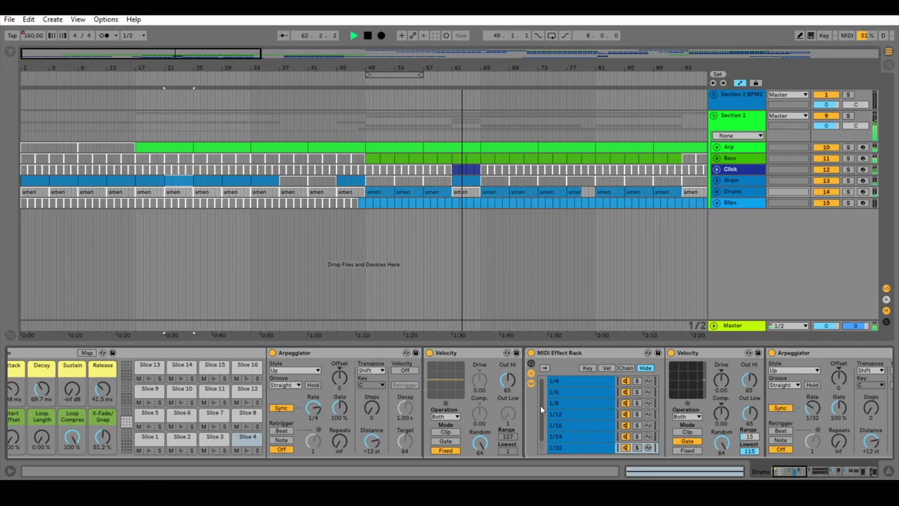
{"action": "left_click_drag", "start_coordinate": [541, 407], "coordinate": [546, 426]}
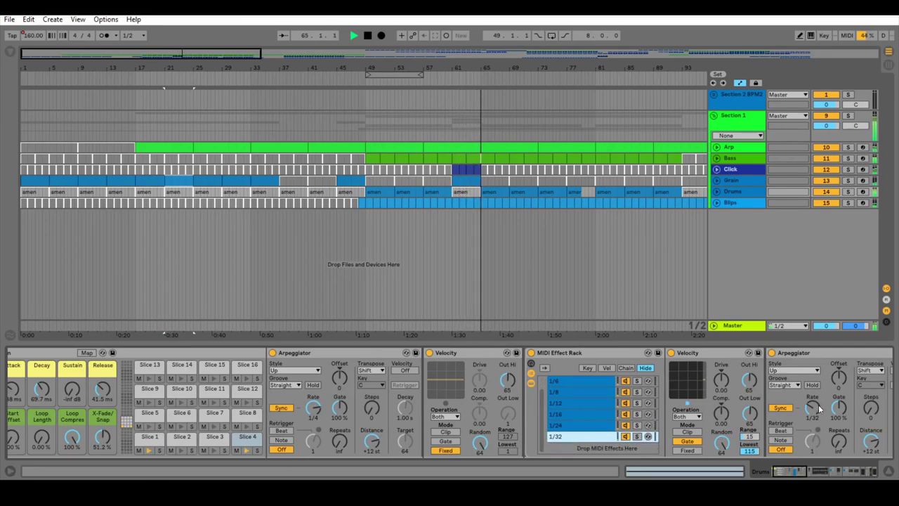
{"action": "left_click", "coordinate": [571, 426]}
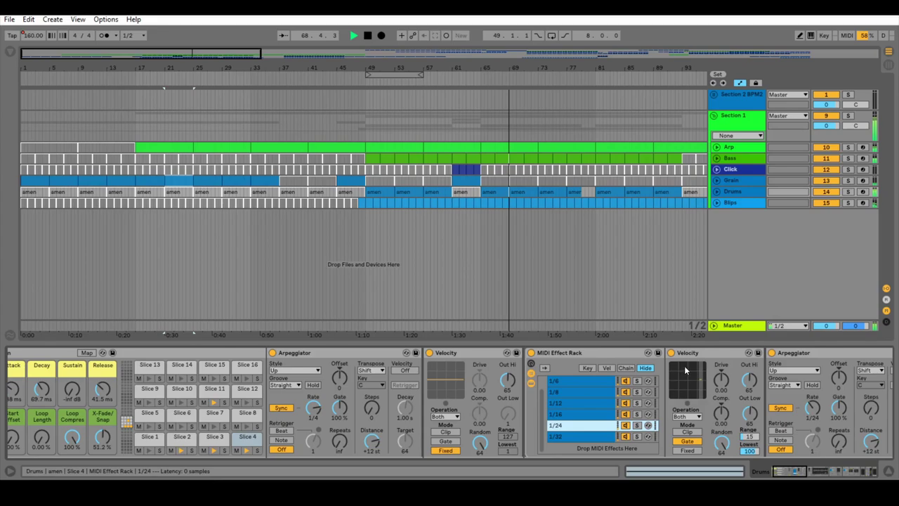
{"action": "left_click", "coordinate": [150, 441]}
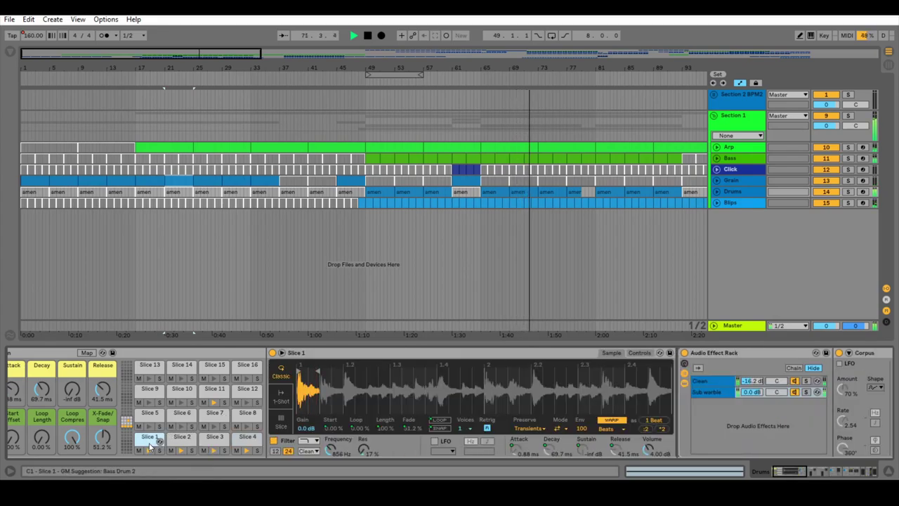
{"action": "left_click", "coordinate": [180, 441]}
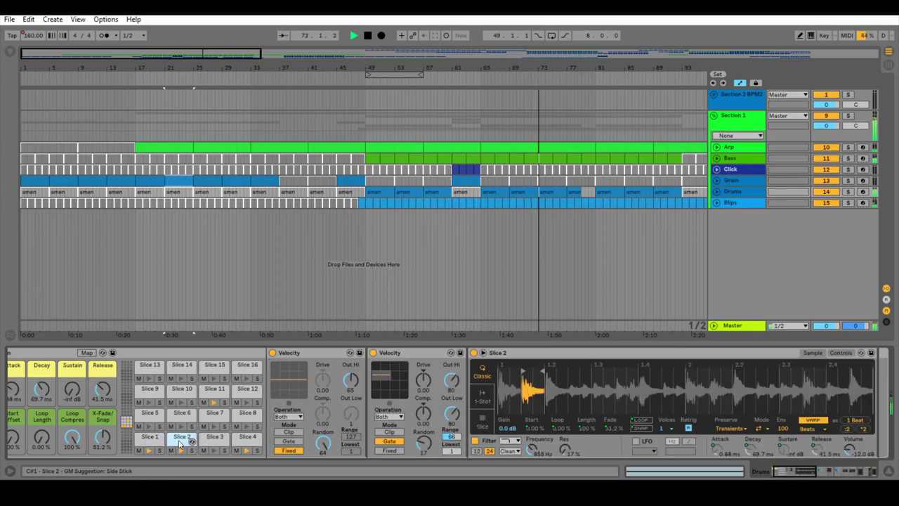
- Examine the MIDI notes of the Drums clips starting at bars 73, 77 and 81
{"action": "left_click", "coordinate": [672, 472]}
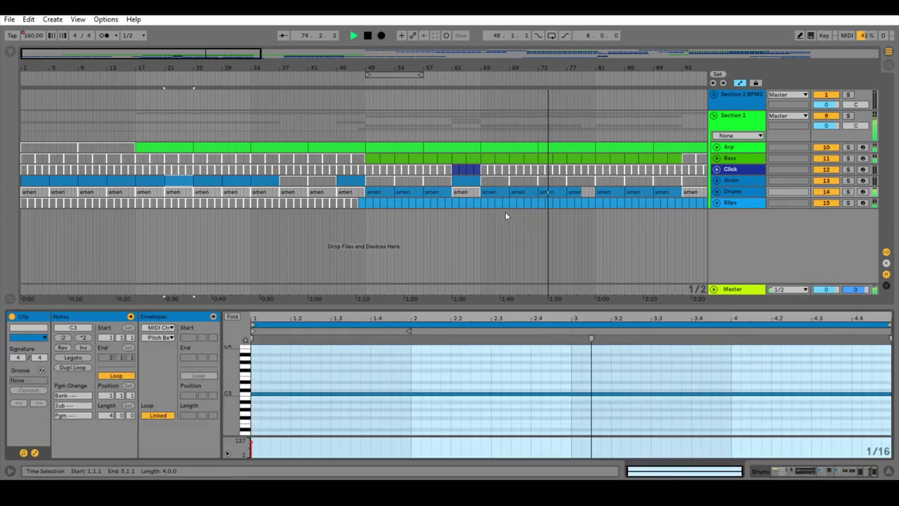
{"action": "left_click", "coordinate": [545, 193]}
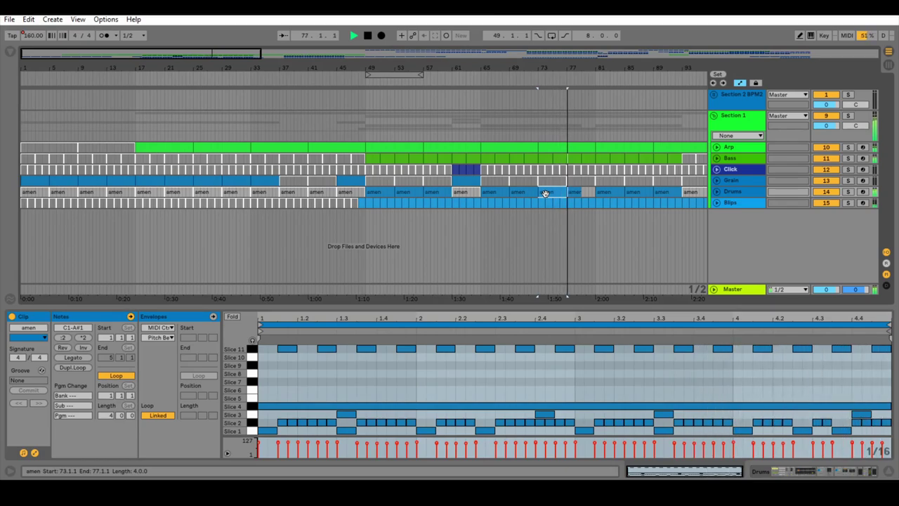
{"action": "left_click", "coordinate": [572, 193]}
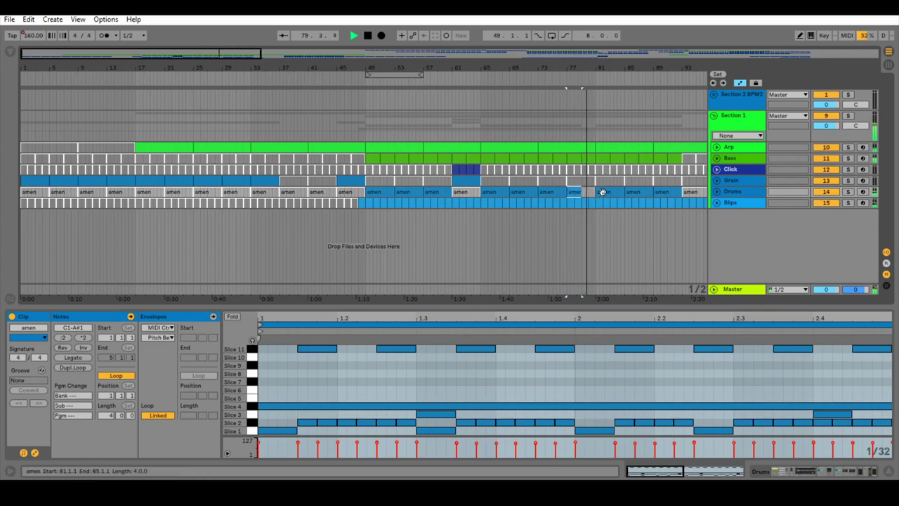
{"action": "left_click", "coordinate": [602, 192]}
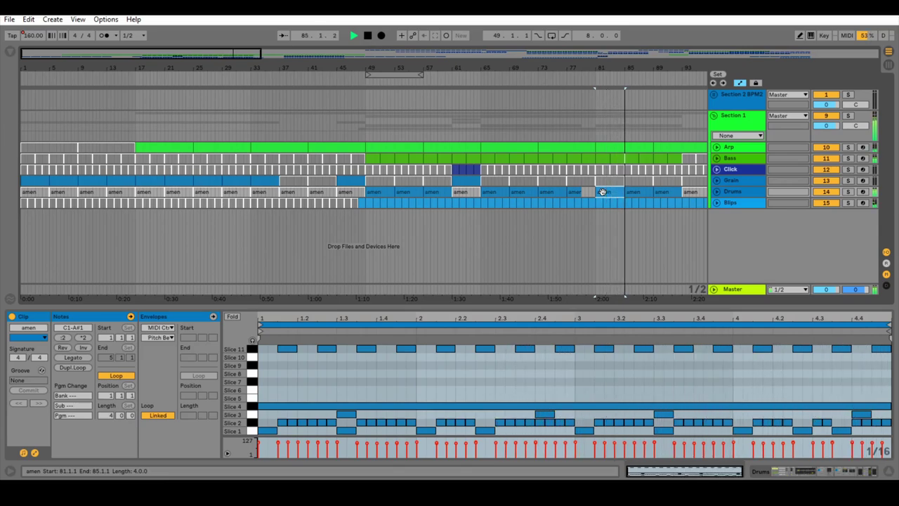
- Examine the notes of the Bass clip at bar 85 and the Bass track's whole device chain, including the amen-5 sample
{"action": "left_click", "coordinate": [632, 158]}
{"action": "left_click_drag", "start_coordinate": [236, 409], "coordinate": [236, 332]}
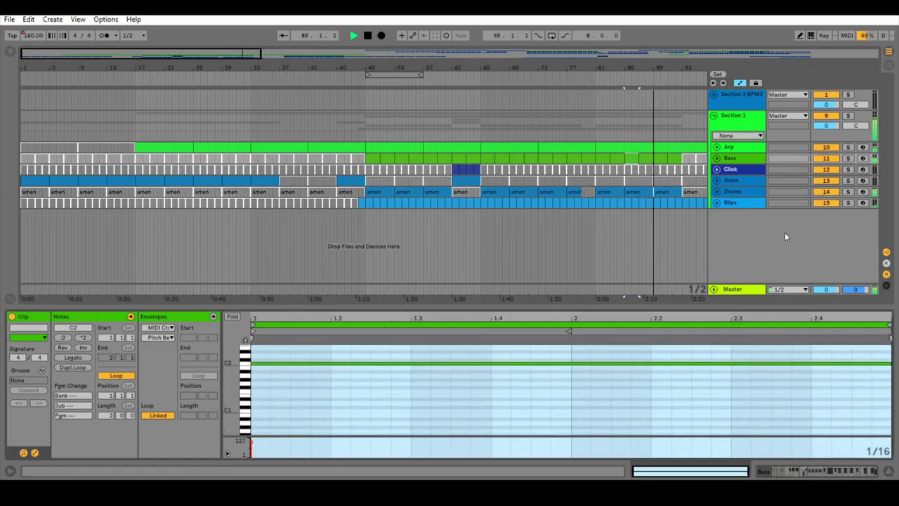
{"action": "left_click", "coordinate": [729, 160]}
{"action": "left_click", "coordinate": [729, 160]}
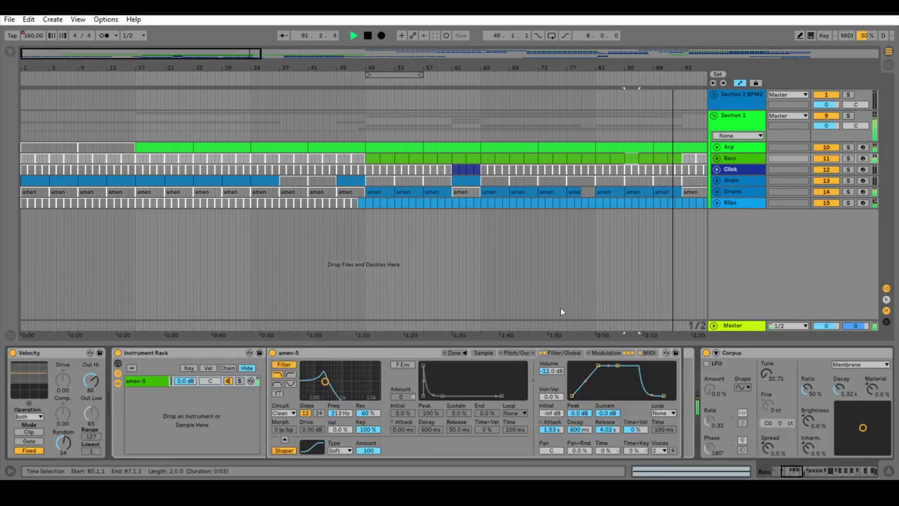
{"action": "left_click", "coordinate": [483, 352]}
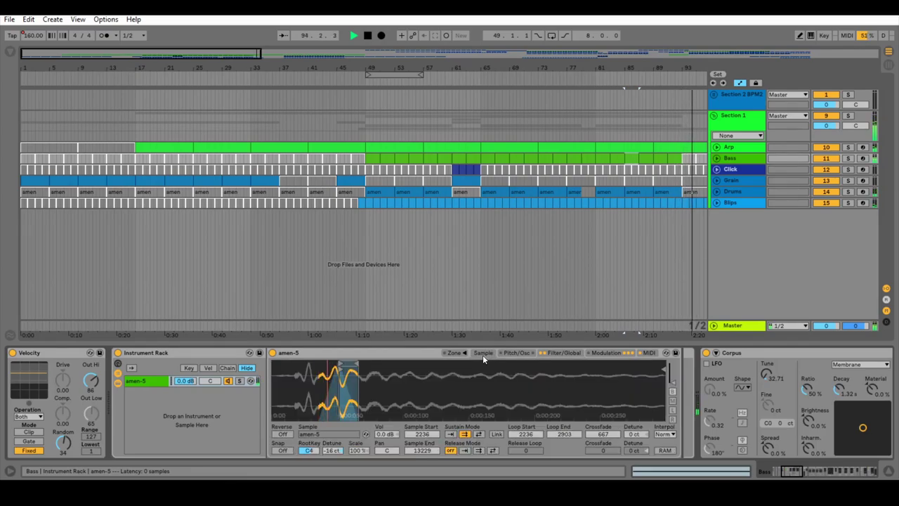
{"action": "left_click_drag", "start_coordinate": [791, 473], "coordinate": [784, 474]}
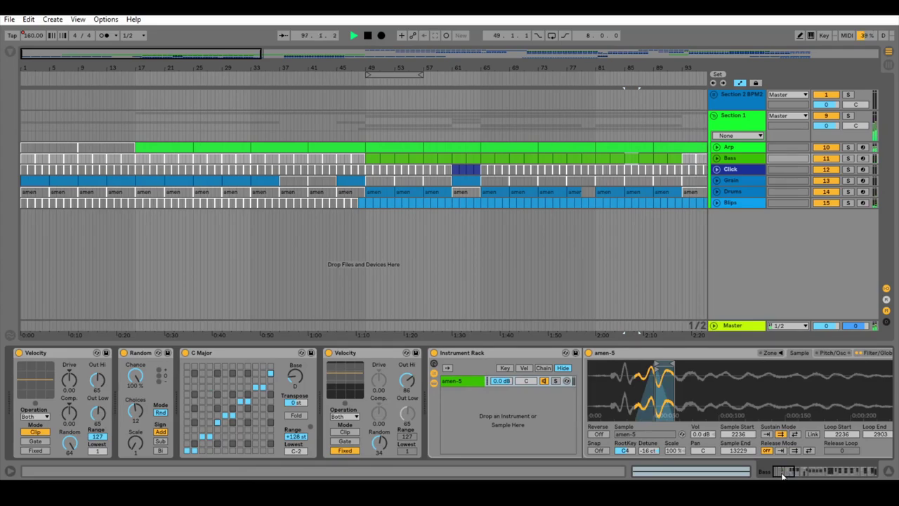
{"action": "left_click_drag", "start_coordinate": [783, 475], "coordinate": [873, 472]}
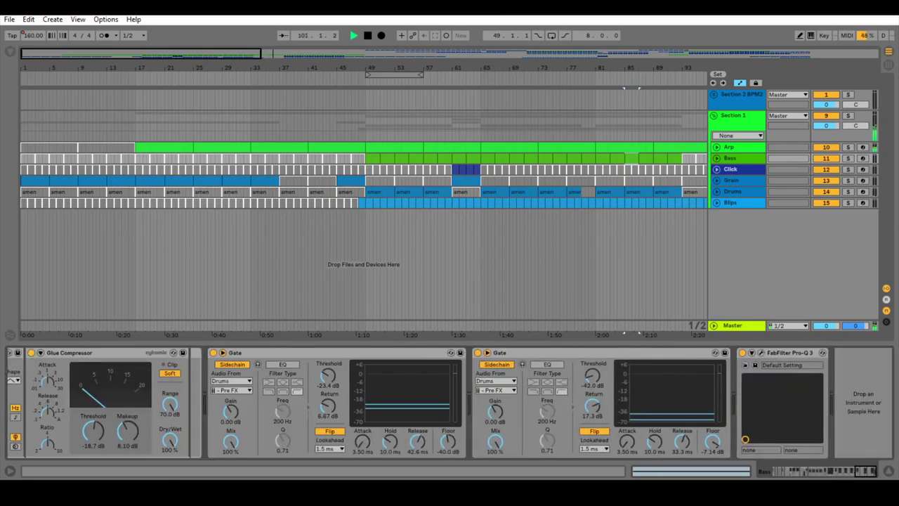
- Examine the Click track's device chain, comparing the two unnamed chains of its MIDI Effect Rack and viewing its amen sampler
{"action": "left_click", "coordinate": [278, 50]}
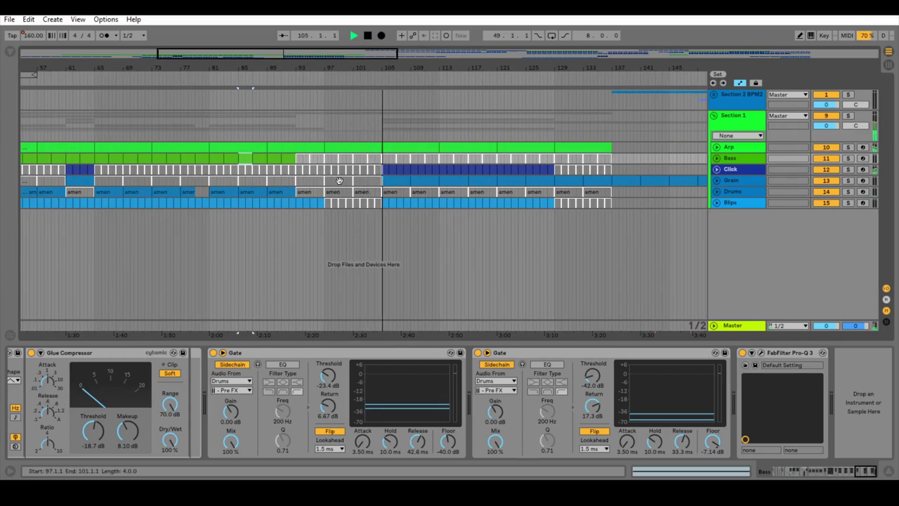
{"action": "left_click", "coordinate": [384, 171]}
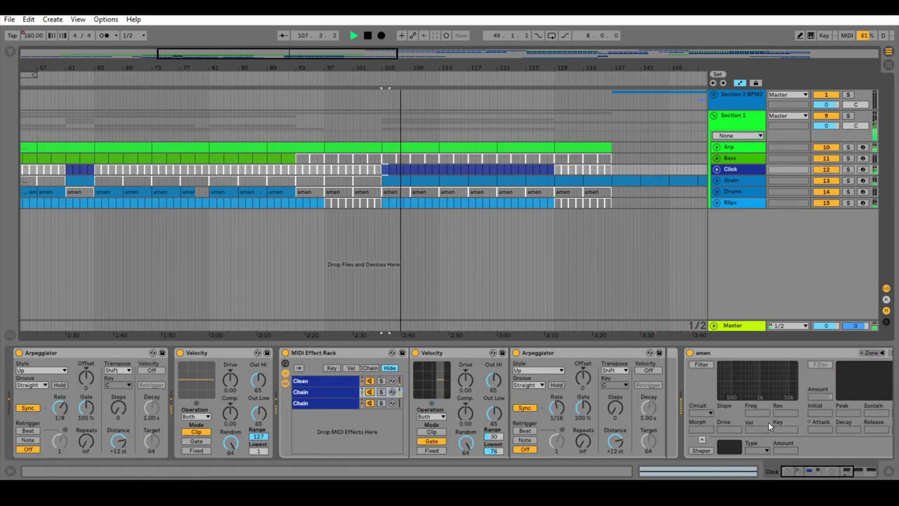
{"action": "left_click", "coordinate": [310, 393]}
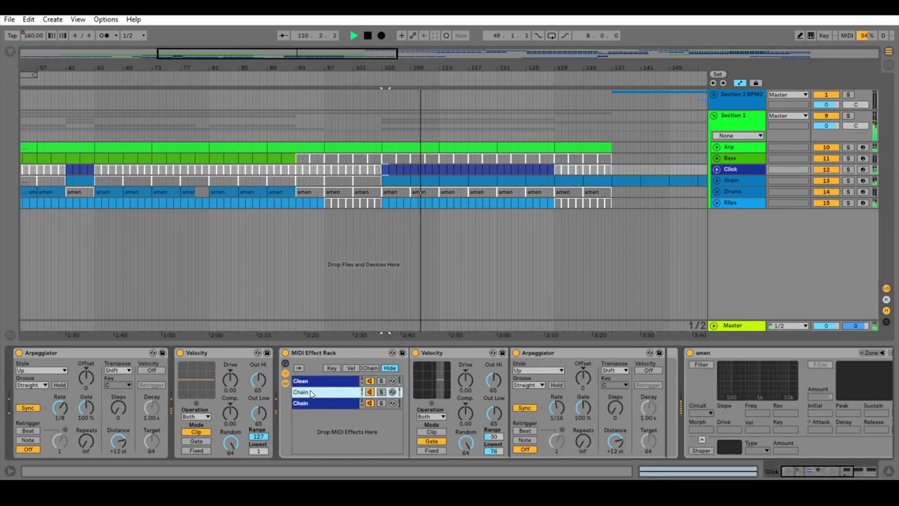
{"action": "left_click", "coordinate": [312, 404]}
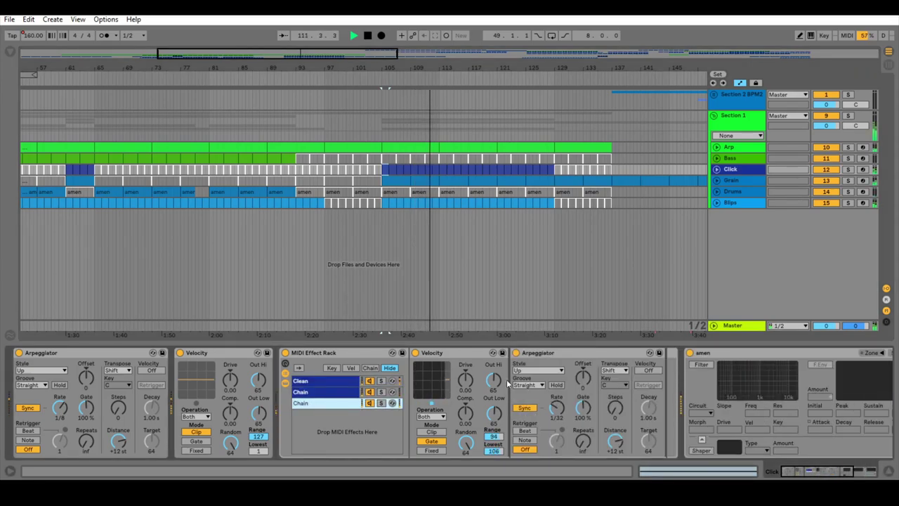
{"action": "left_click_drag", "start_coordinate": [811, 478], "coordinate": [841, 476]}
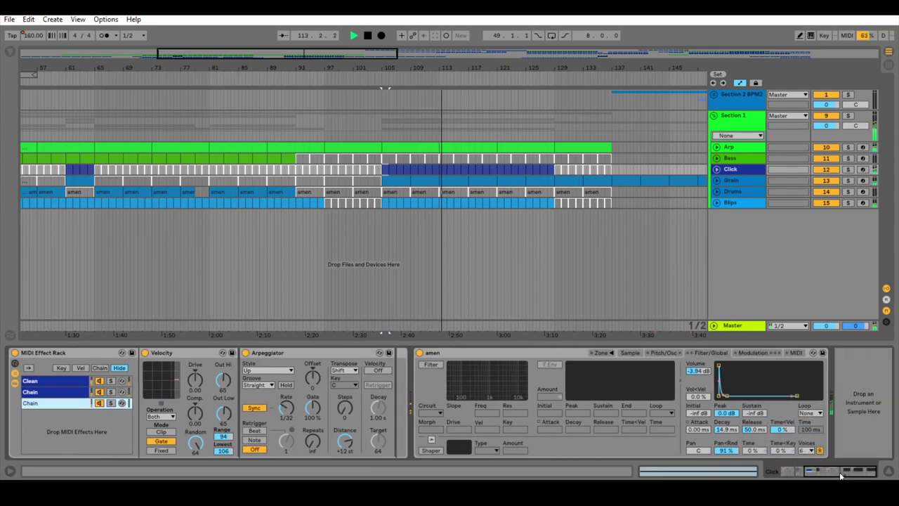
- Examine the sample in the Click track's amen sampler, and the Blips track's velocity-zoned Instrument Rack with its amen sampler
{"action": "left_click", "coordinate": [627, 355]}
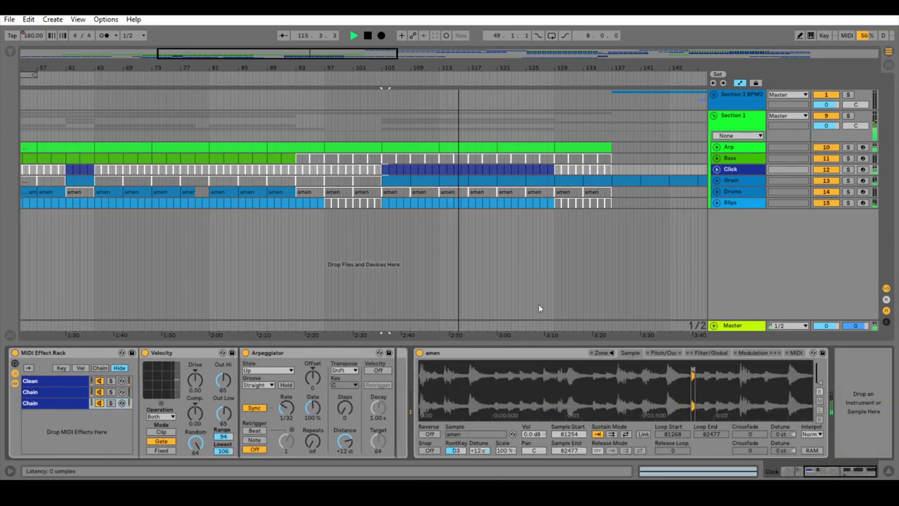
{"action": "left_click", "coordinate": [457, 204]}
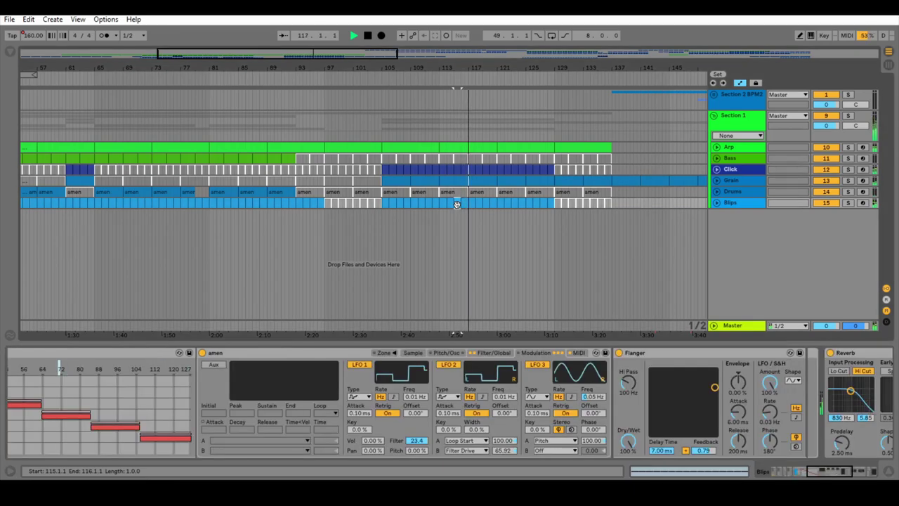
{"action": "left_click_drag", "start_coordinate": [820, 471], "coordinate": [801, 475]}
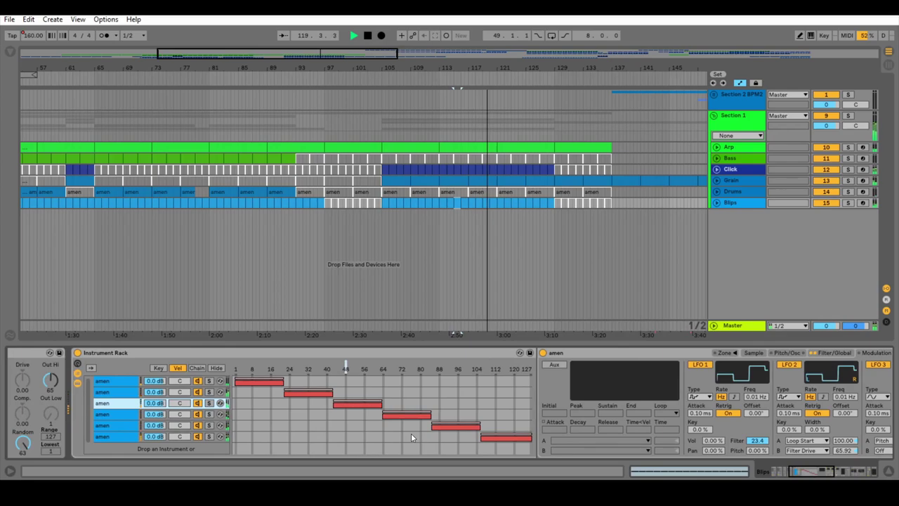
{"action": "left_click", "coordinate": [752, 353]}
{"action": "left_click_drag", "start_coordinate": [822, 474], "coordinate": [827, 475]}
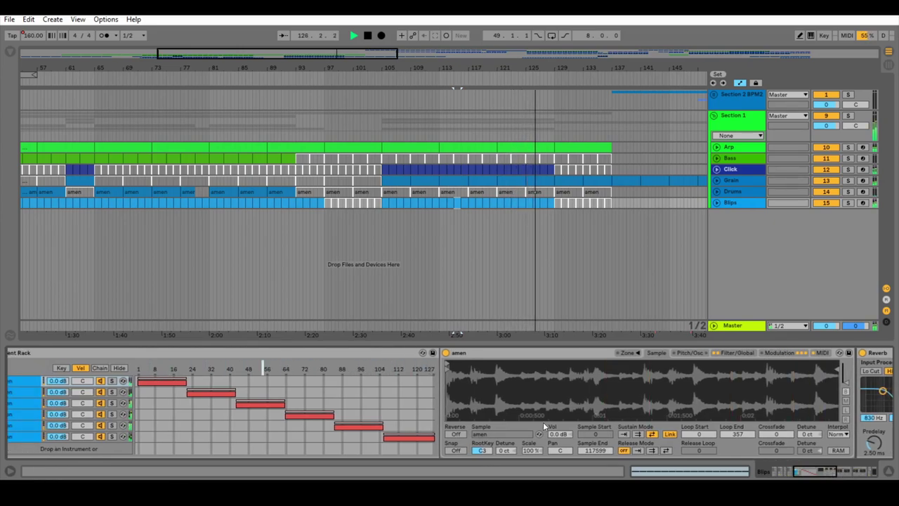
- Compare the second to sixth amen chains of the Blips track's Instrument Rack, including the effects that follow each sampler
{"action": "left_click", "coordinate": [25, 393]}
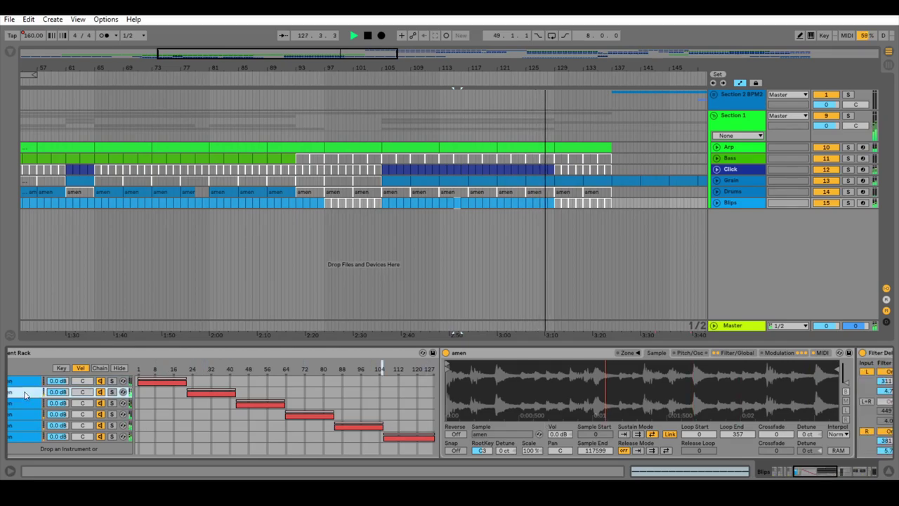
{"action": "left_click", "coordinate": [26, 402]}
{"action": "left_click", "coordinate": [28, 417]}
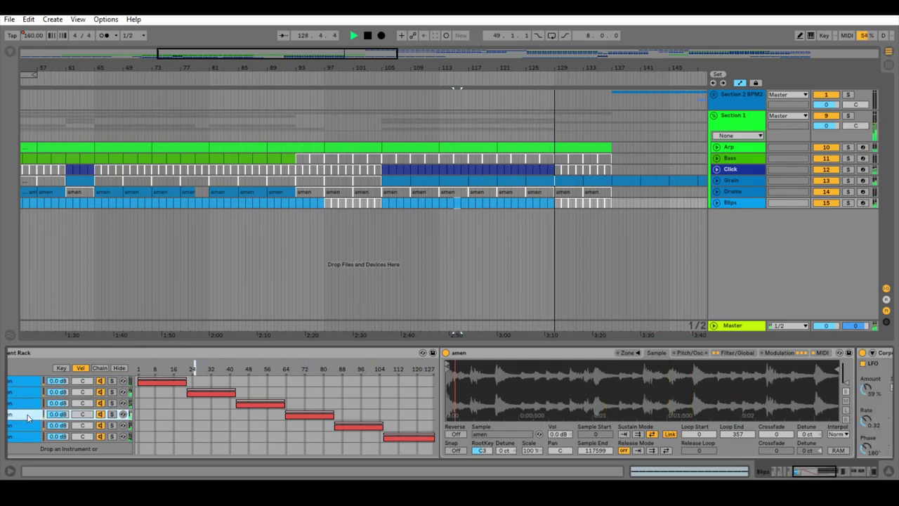
{"action": "left_click", "coordinate": [28, 426]}
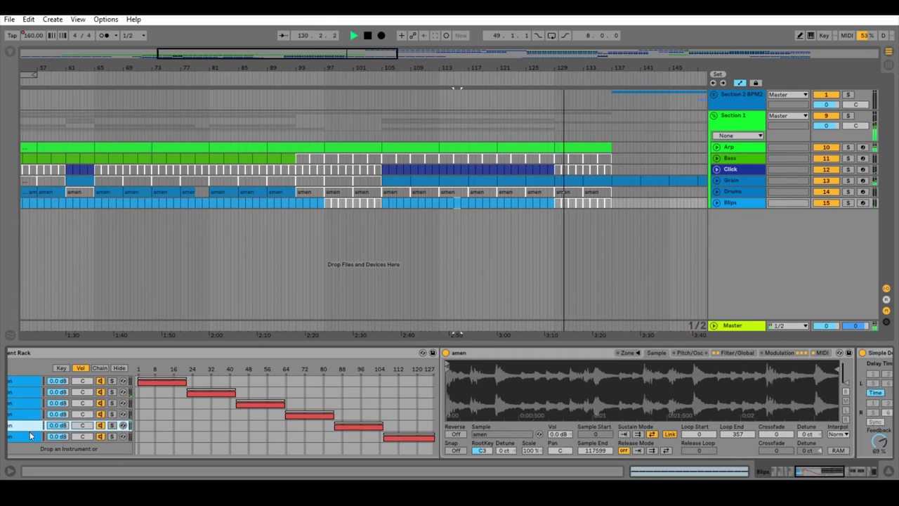
{"action": "left_click", "coordinate": [31, 437]}
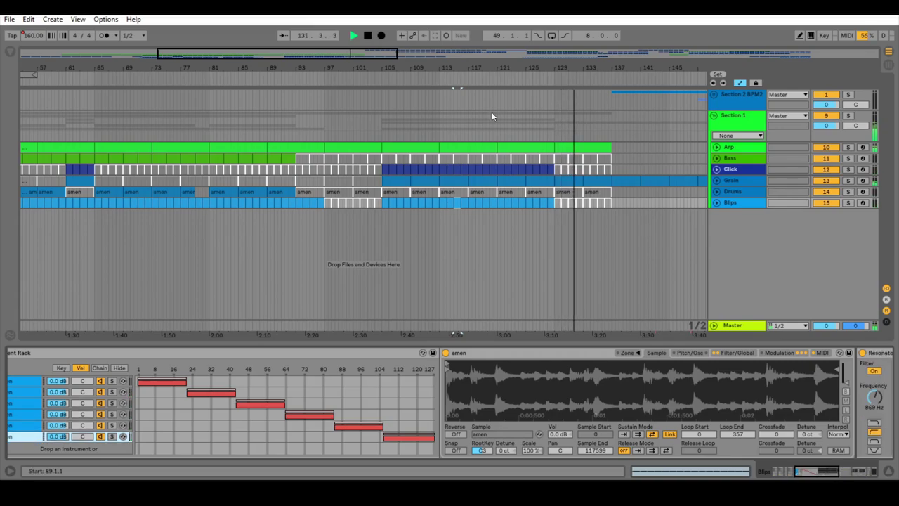
- Examine the Grain track's device chain, including the Random device, the Instrument Rack macros and the amen sampler
{"action": "left_click", "coordinate": [735, 180]}
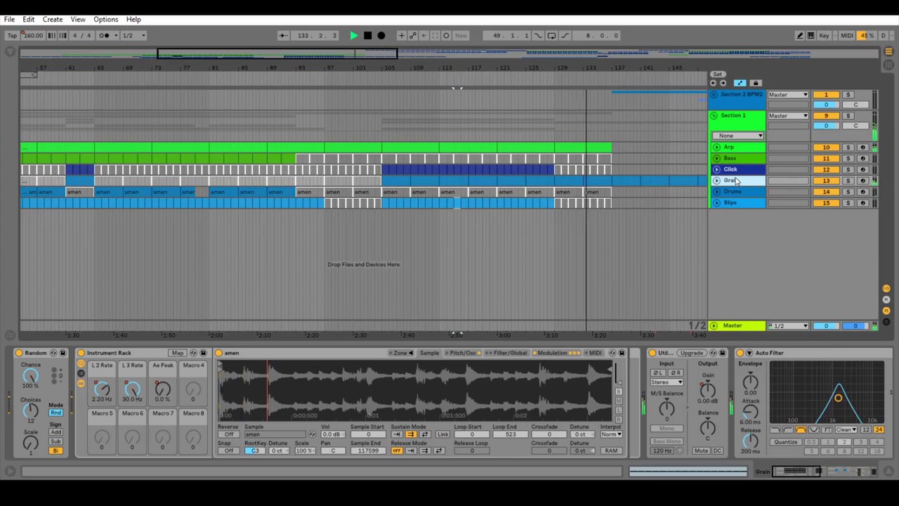
{"action": "left_click", "coordinate": [802, 474]}
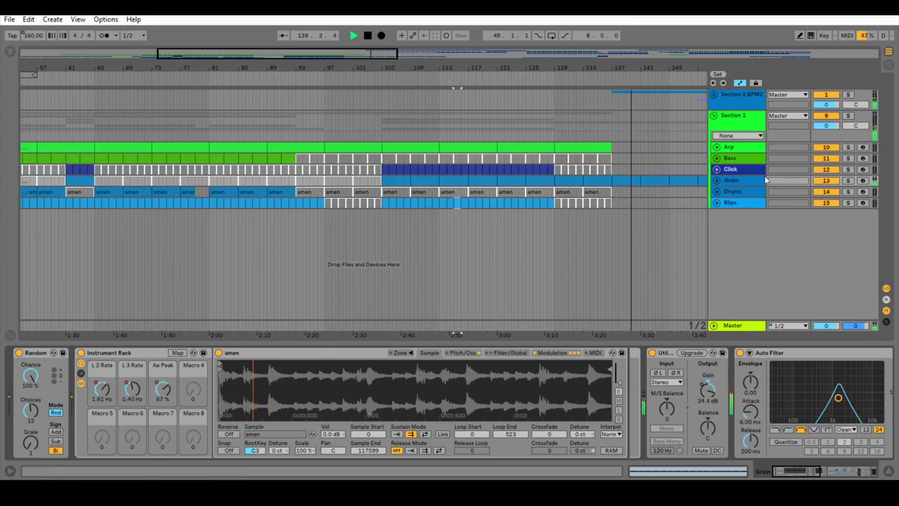
- Unfold the Section 2 group and examine the Atmos track's device chain, comparing the two amen chains of its Instrument Rack
{"action": "left_click", "coordinate": [714, 94]}
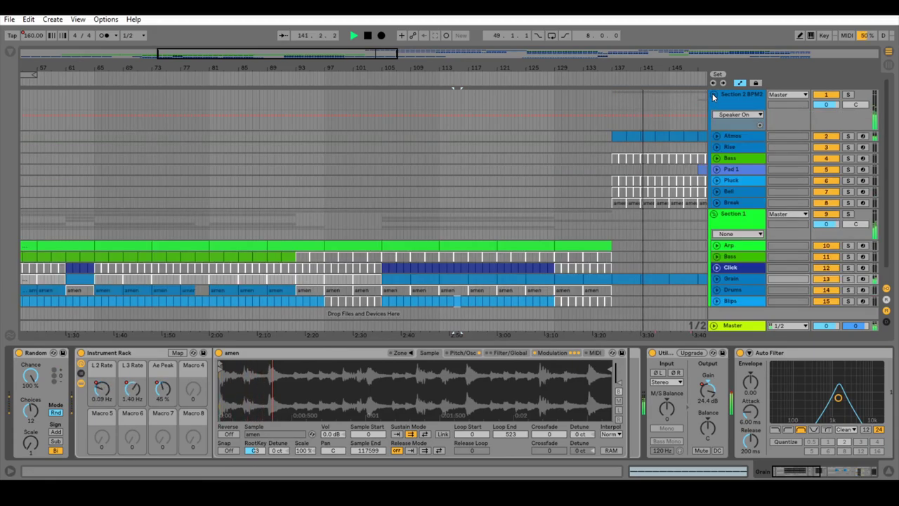
{"action": "left_click", "coordinate": [728, 138]}
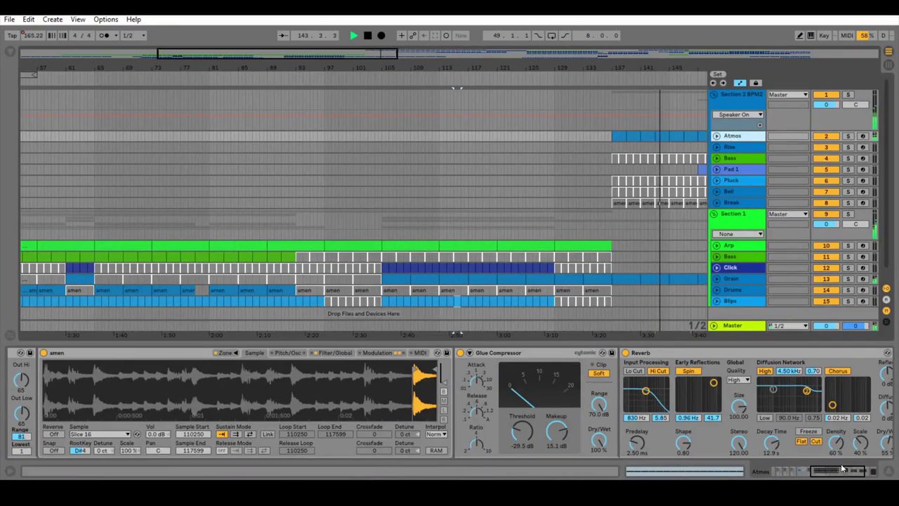
{"action": "left_click_drag", "start_coordinate": [843, 474], "coordinate": [816, 476]}
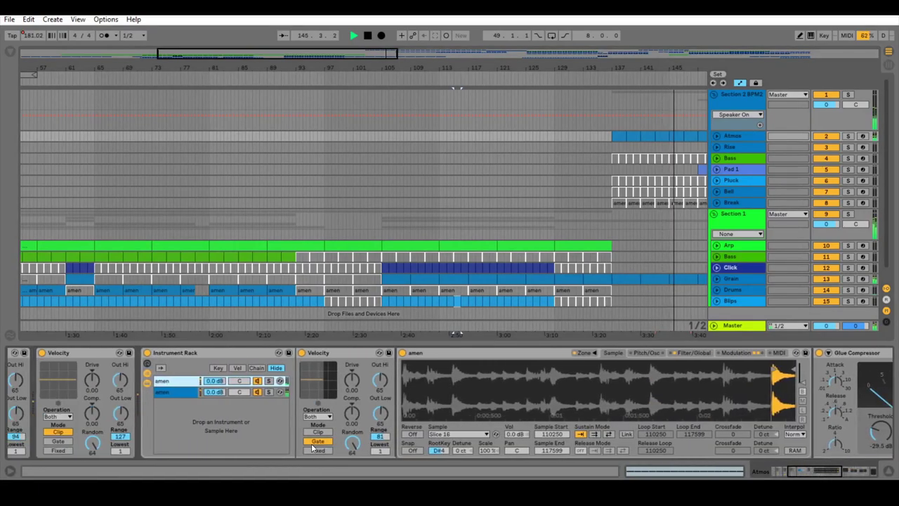
{"action": "left_click", "coordinate": [188, 394]}
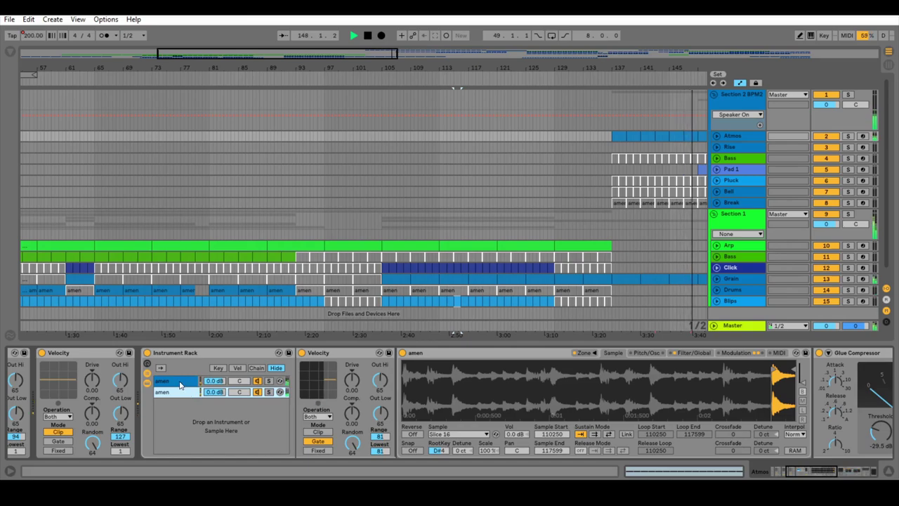
{"action": "left_click", "coordinate": [180, 383]}
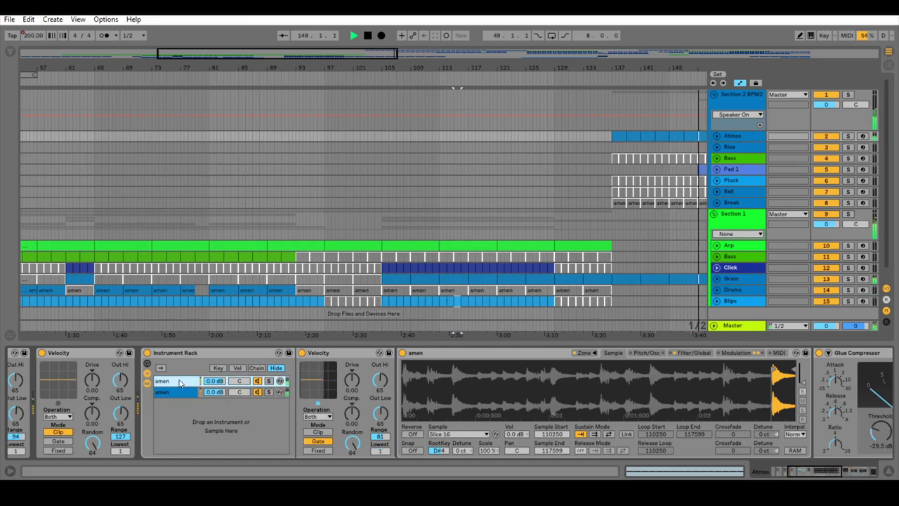
- Examine the filter, envelope and LFO modulation settings of the amen samplers in the Atmos rack's two chains
{"action": "left_click", "coordinate": [683, 354]}
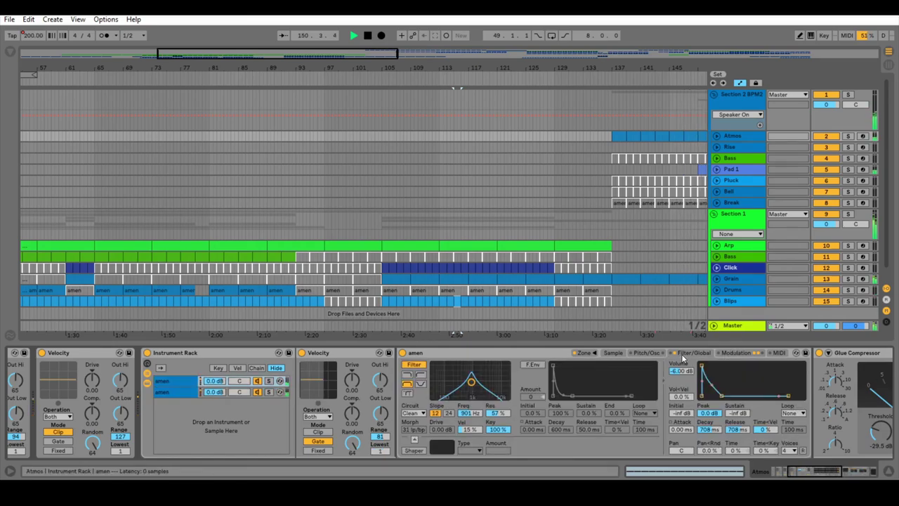
{"action": "left_click", "coordinate": [182, 394]}
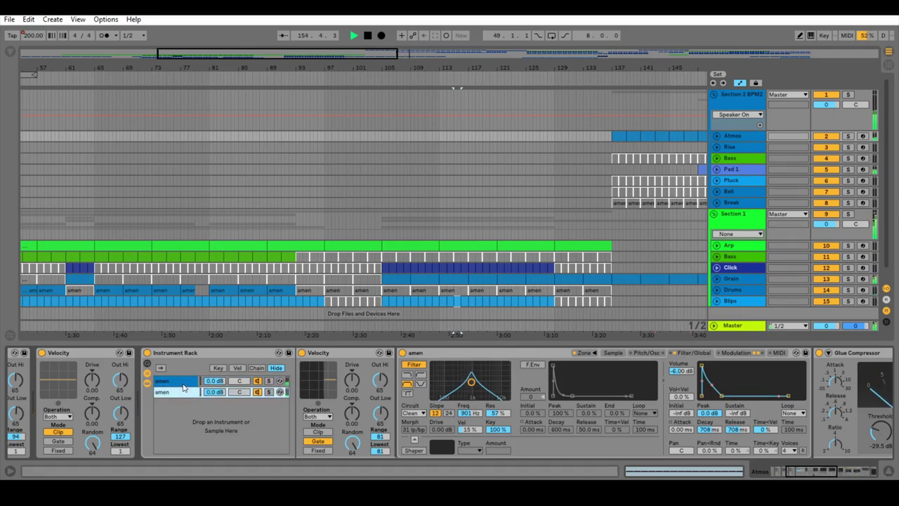
{"action": "left_click", "coordinate": [734, 354]}
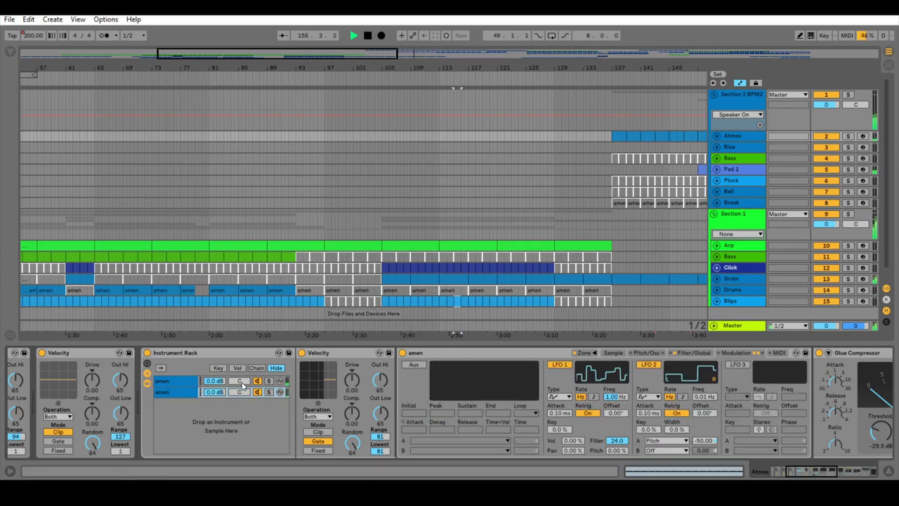
{"action": "left_click", "coordinate": [182, 383]}
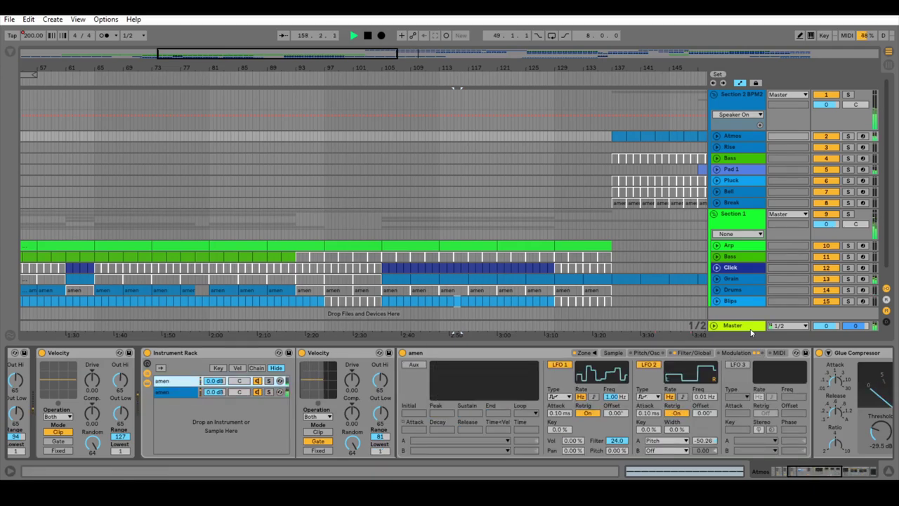
{"action": "left_click", "coordinate": [733, 354]}
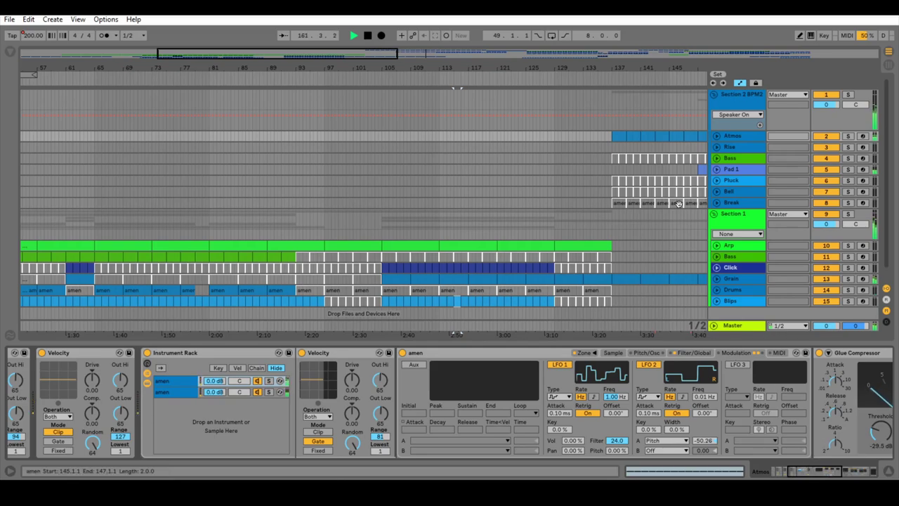
- Examine the Section 2 arrangement from bar 137 and the Pluck track's Instrument Rack, comparing its Wood and Glock chains and their samples
{"action": "left_click", "coordinate": [301, 56]}
{"action": "left_click_drag", "start_coordinate": [301, 56], "coordinate": [417, 56]}
{"action": "left_click", "coordinate": [375, 56]}
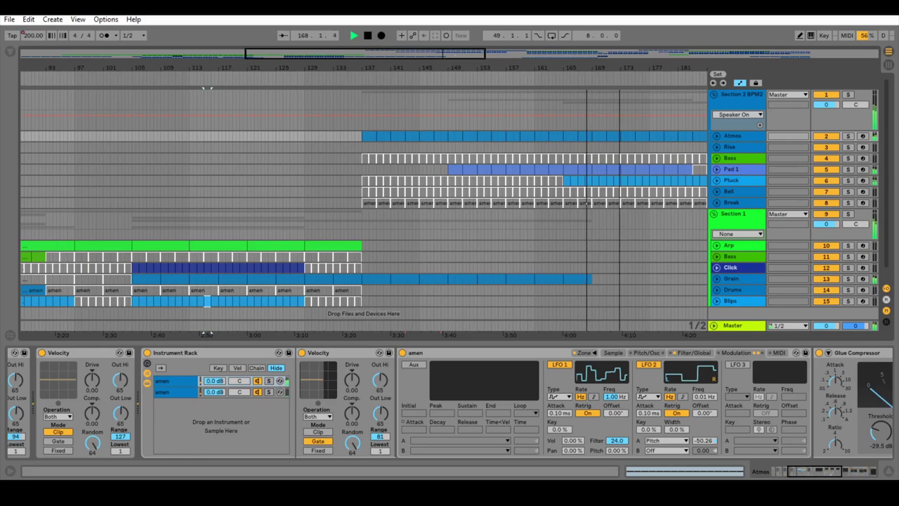
{"action": "left_click_drag", "start_coordinate": [455, 56], "coordinate": [484, 57]}
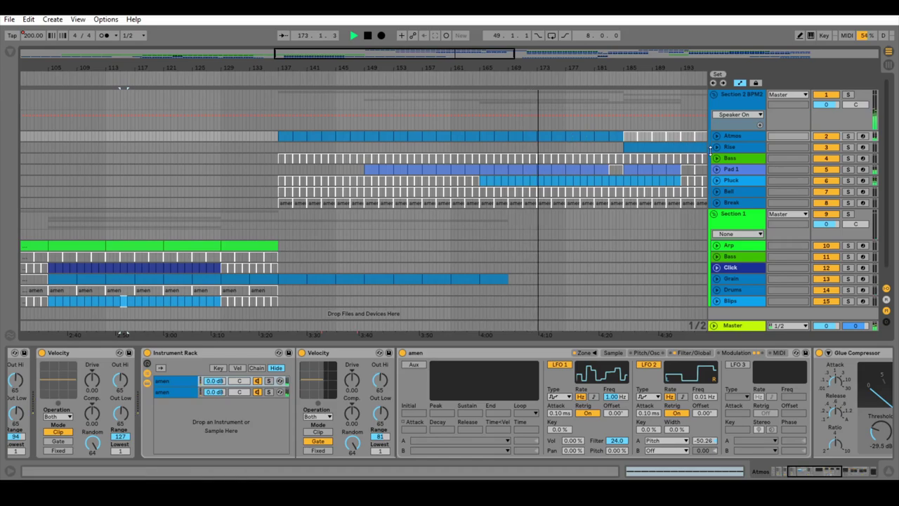
{"action": "left_click", "coordinate": [730, 181]}
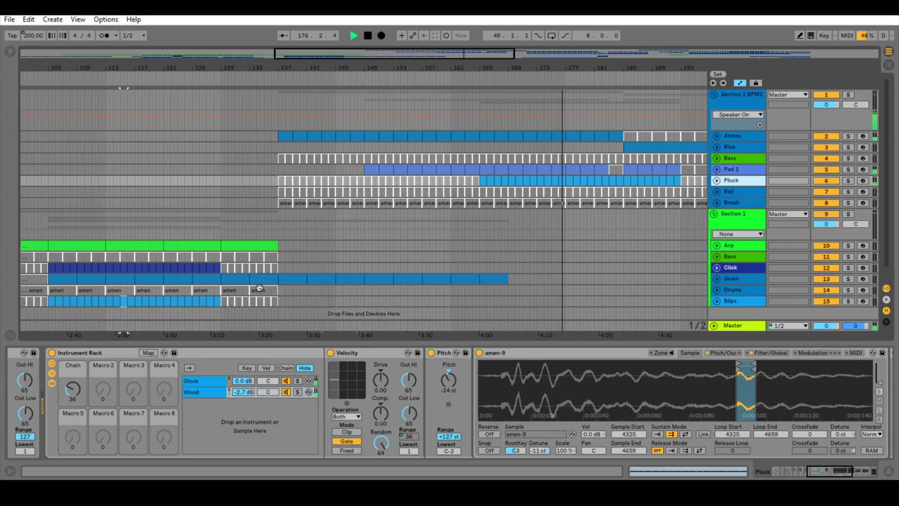
{"action": "left_click", "coordinate": [207, 393]}
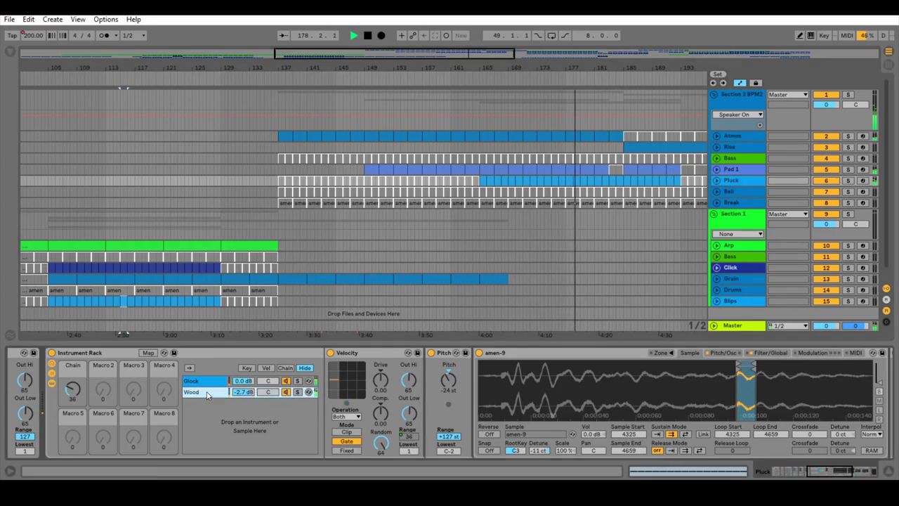
{"action": "left_click", "coordinate": [207, 392]}
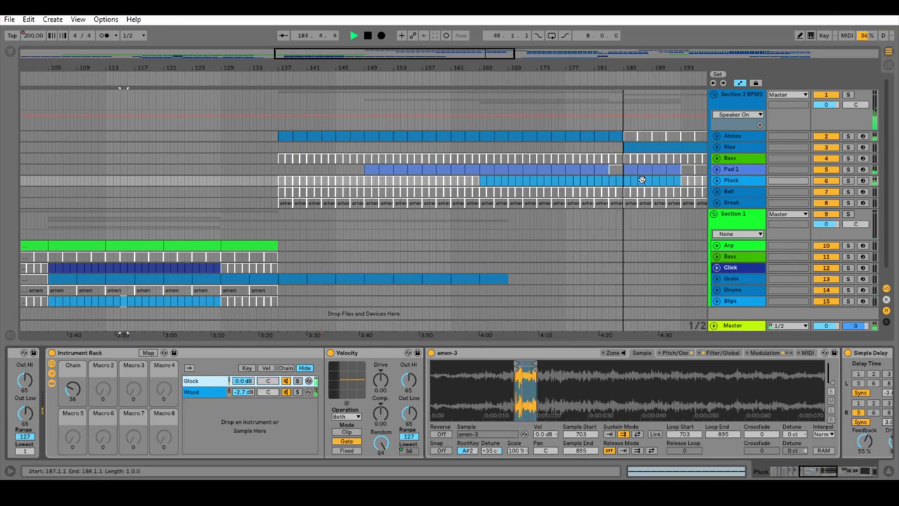
- Examine the Rise track's device chain, including the amen R sampler's sample and LFO modulation and the three Auto Pans
{"action": "left_click", "coordinate": [650, 147]}
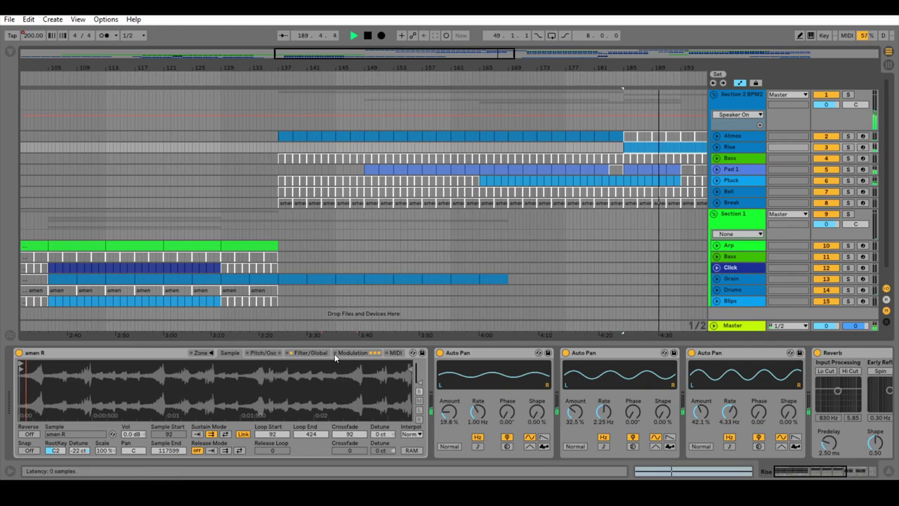
{"action": "left_click", "coordinate": [353, 352]}
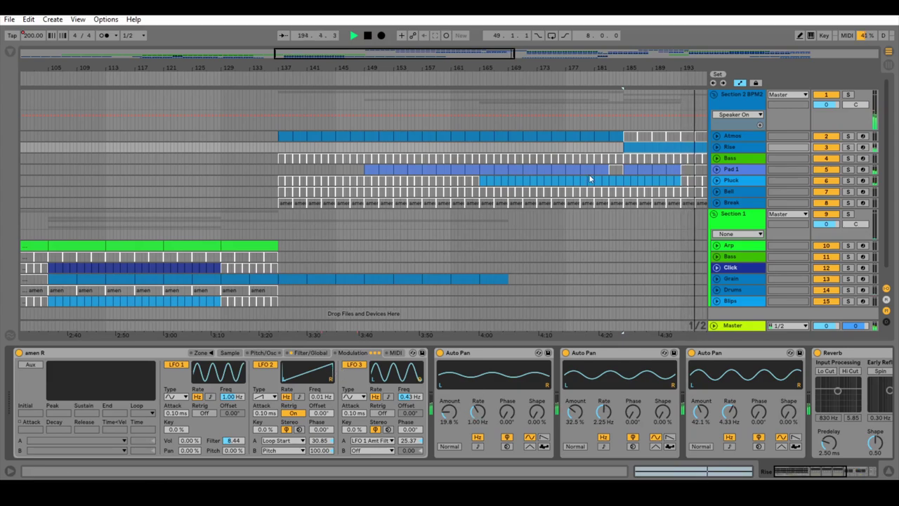
- Examine the Break track's nested Instrument Racks, following the Straight and Glitch chains to the rack of four amen chains
{"action": "left_click", "coordinate": [521, 54]}
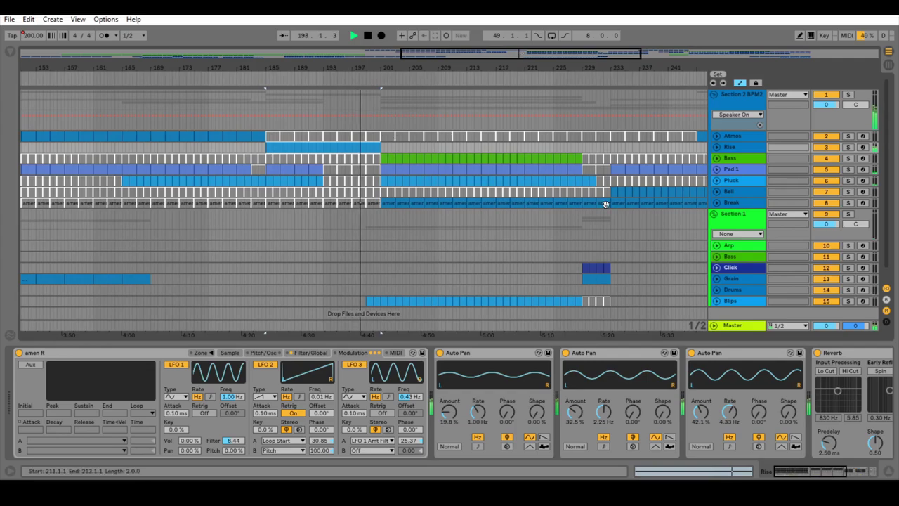
{"action": "left_click", "coordinate": [734, 203]}
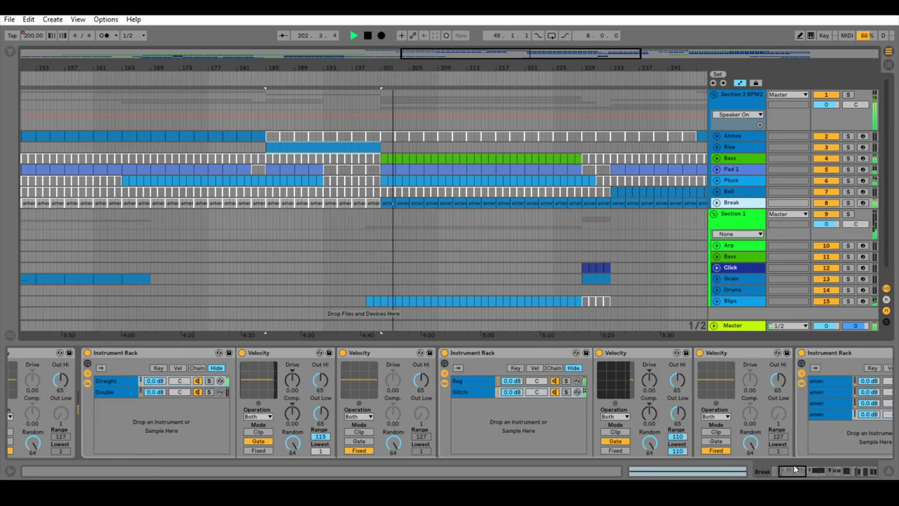
{"action": "left_click", "coordinate": [106, 381]}
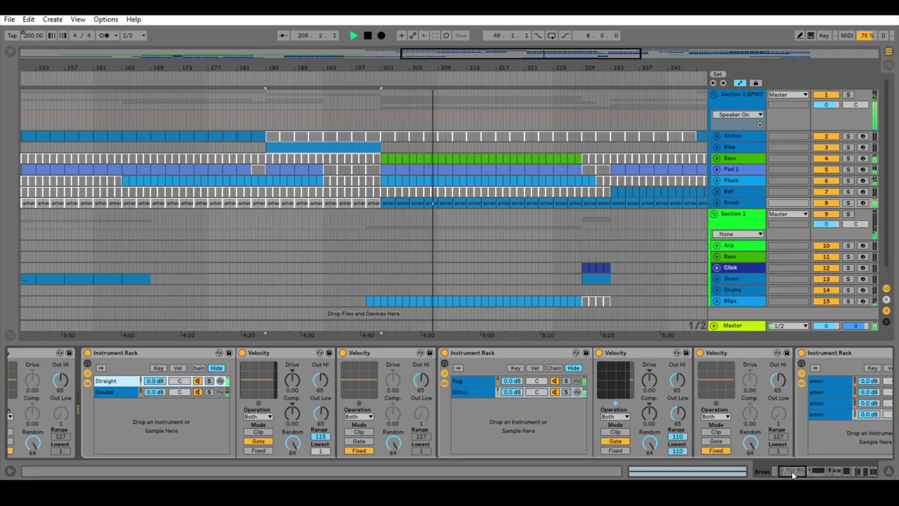
{"action": "left_click_drag", "start_coordinate": [792, 474], "coordinate": [812, 477]}
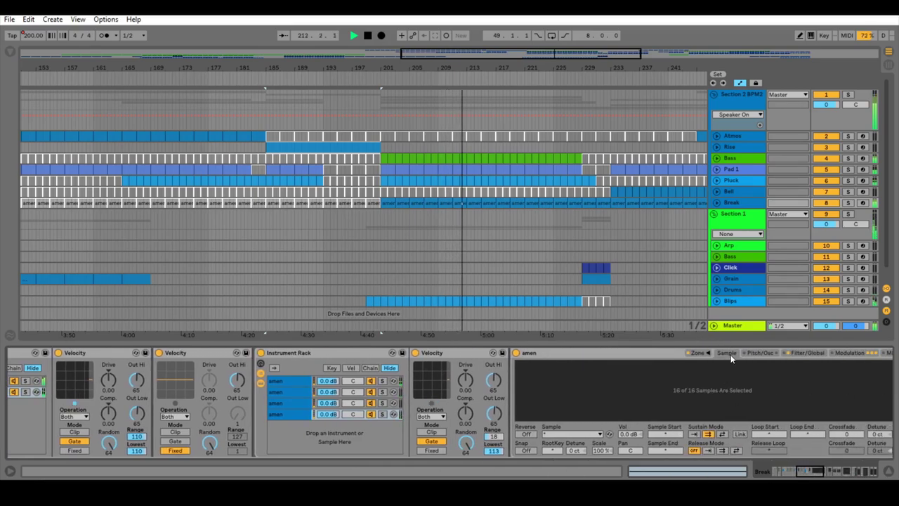
- Compare the first two amen chains within the Break track's Glitch chain, including the sampler's LFO modulation settings
{"action": "left_click", "coordinate": [291, 381]}
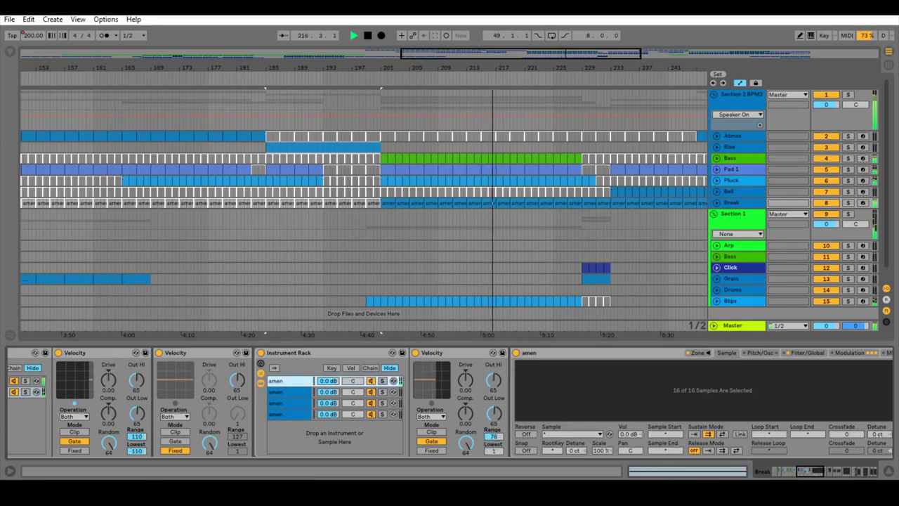
{"action": "left_click_drag", "start_coordinate": [806, 474], "coordinate": [811, 474]}
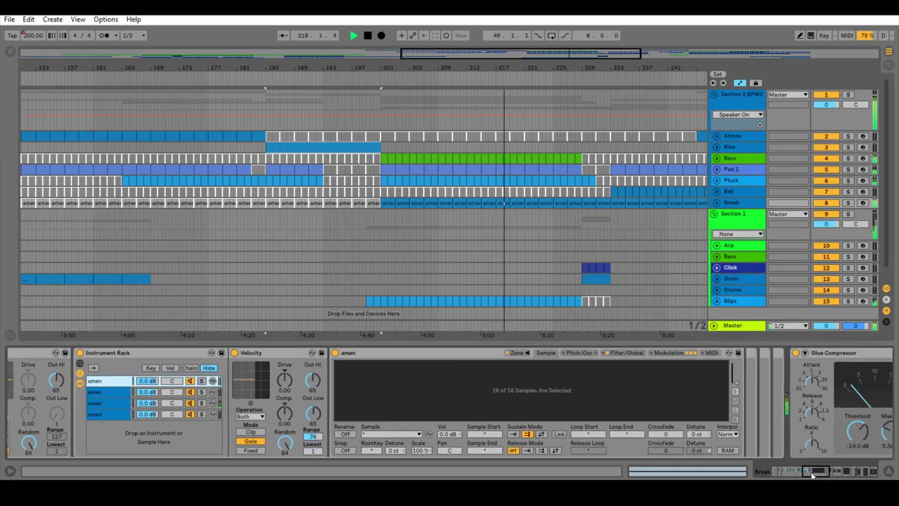
{"action": "left_click", "coordinate": [671, 353]}
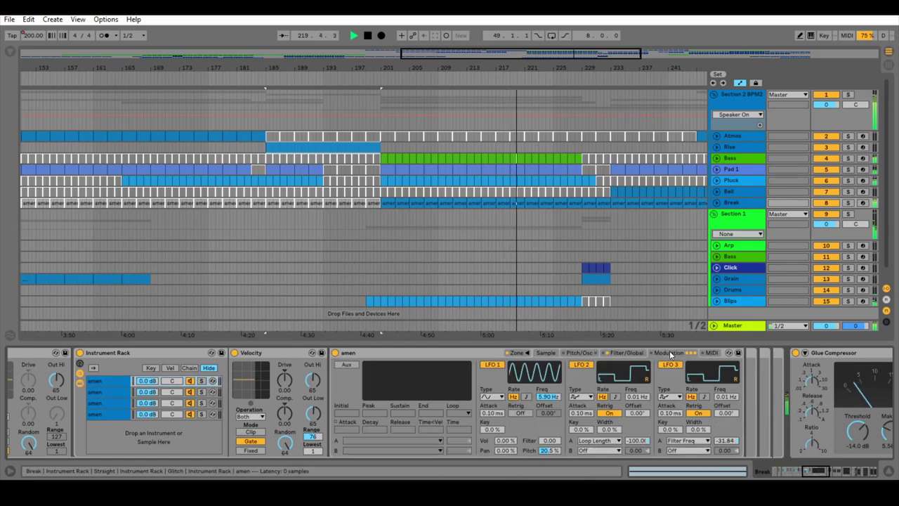
{"action": "left_click", "coordinate": [96, 392]}
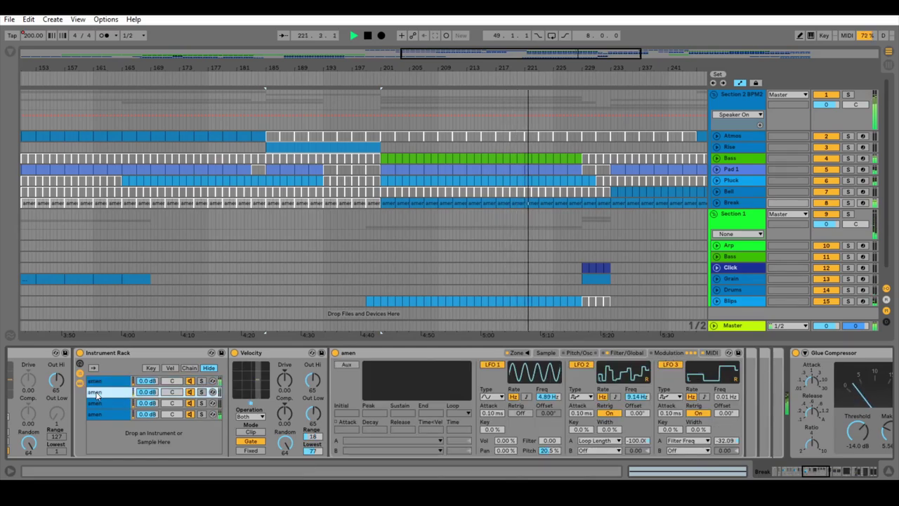
- Examine the last two amen chains in the Break track's Glitch rack and the notes of its amen clips around bar 227
{"action": "left_click", "coordinate": [100, 403]}
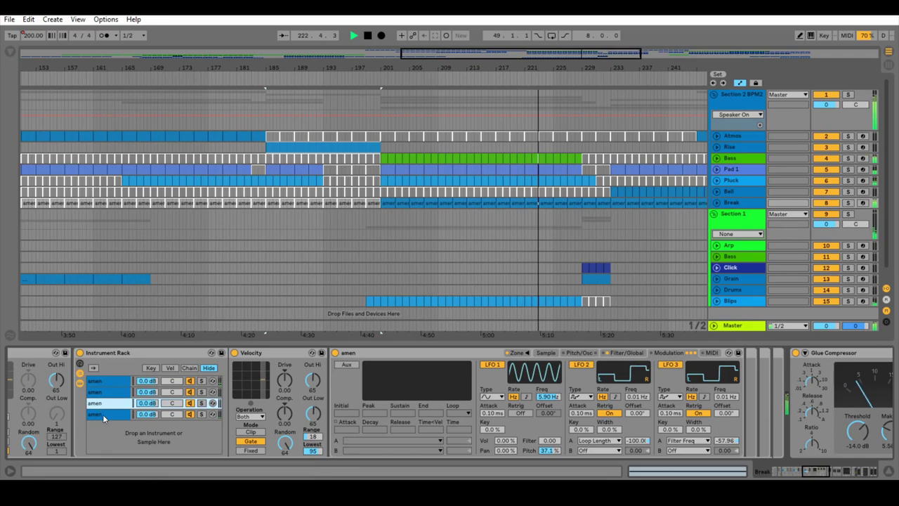
{"action": "left_click", "coordinate": [104, 415]}
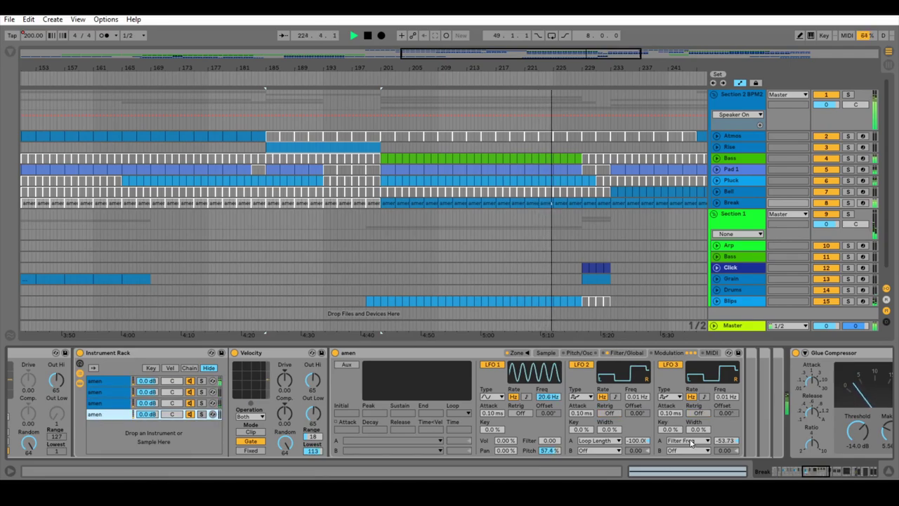
{"action": "double_click", "coordinate": [561, 202]}
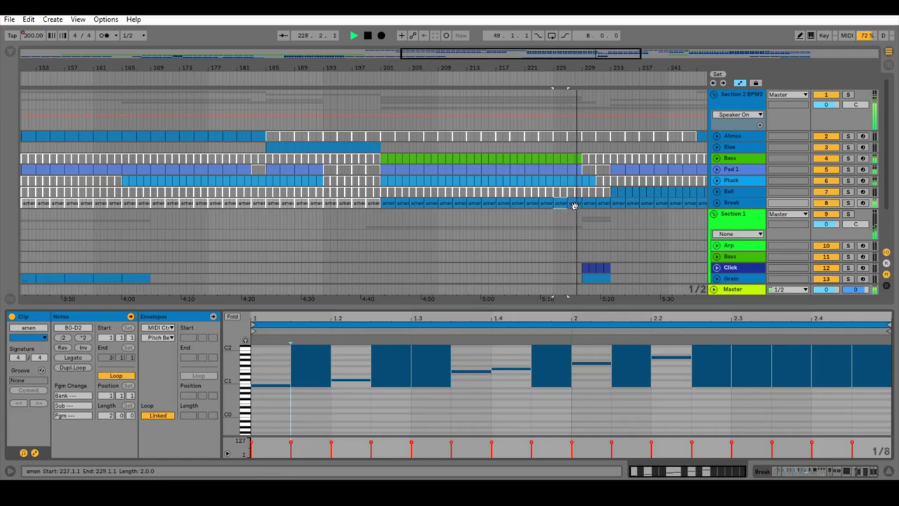
{"action": "left_click", "coordinate": [573, 206]}
{"action": "left_click_drag", "start_coordinate": [236, 359], "coordinate": [260, 380]}
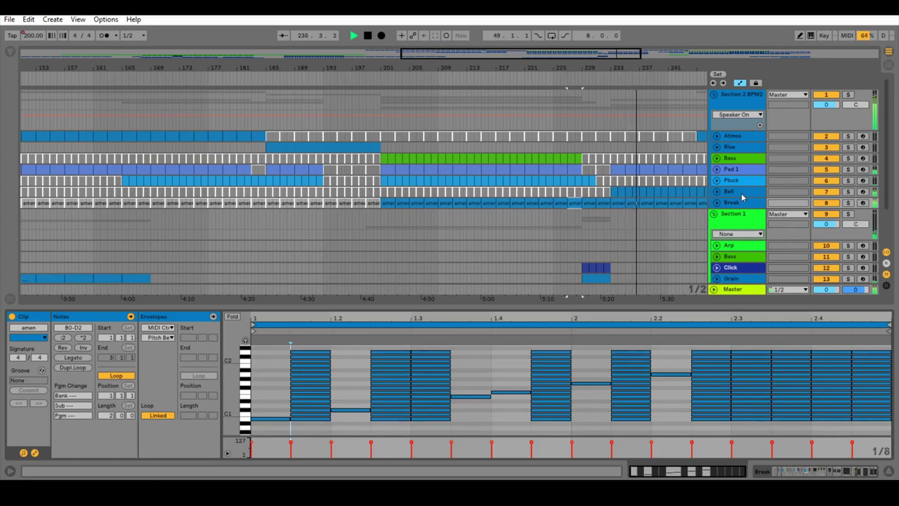
- Examine the Pad 1 track's device chain, comparing the two chains of its MIDI Effect Rack
{"action": "left_click", "coordinate": [727, 171]}
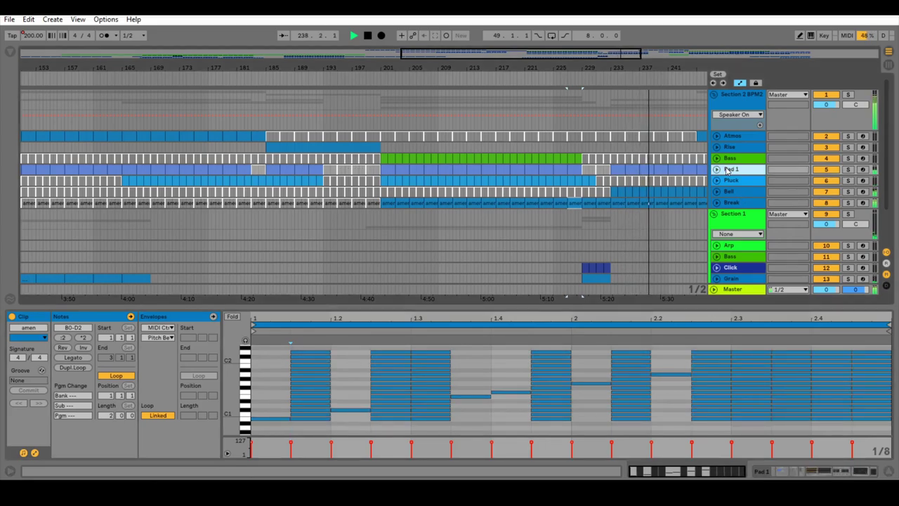
{"action": "double_click", "coordinate": [727, 171]}
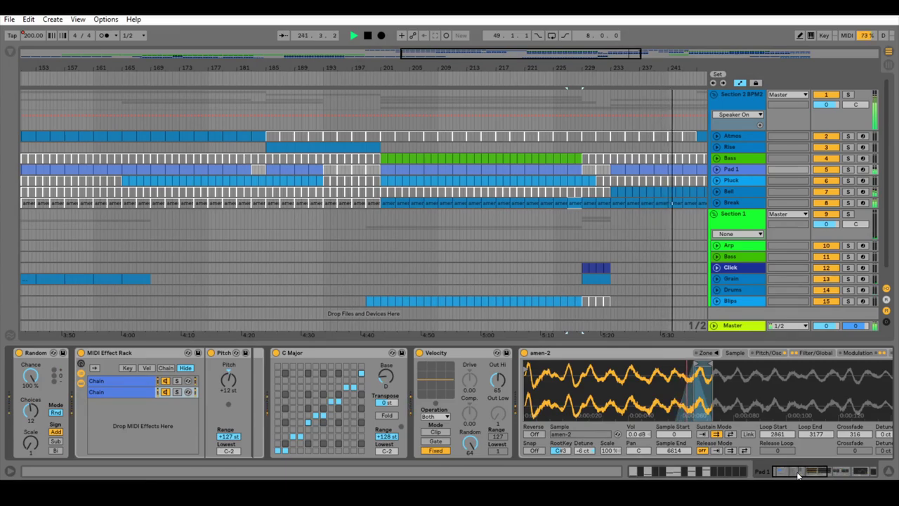
{"action": "left_click", "coordinate": [115, 383]}
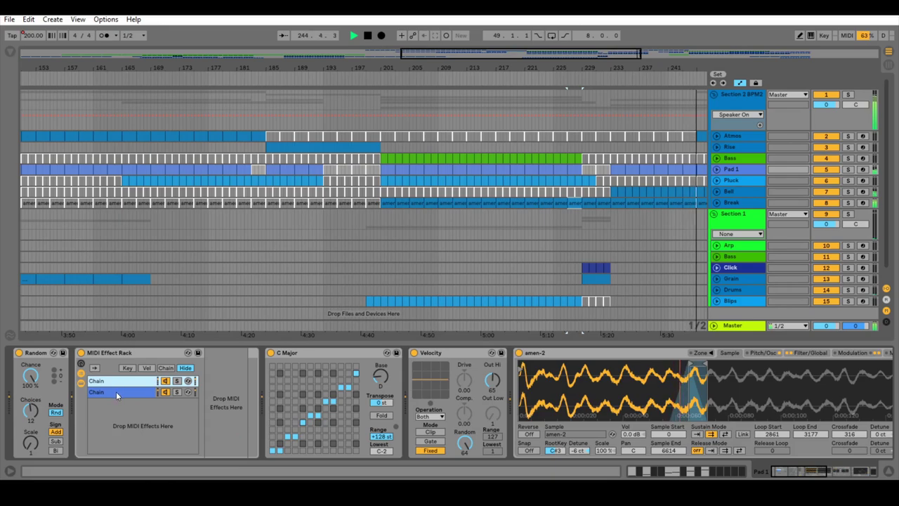
{"action": "left_click", "coordinate": [115, 392]}
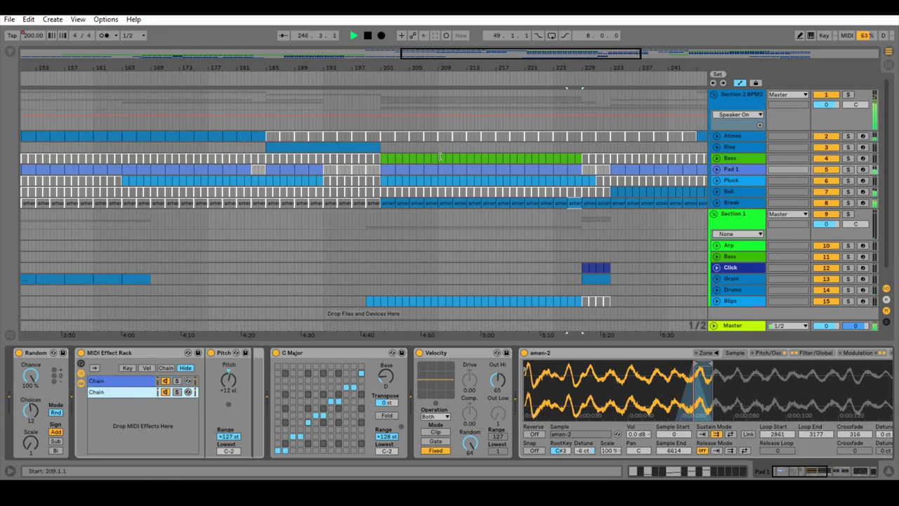
- Examine the Break track's Double chain, following its Velocity and Arpeggiator devices to the nested rack of four amen chains
{"action": "left_click", "coordinate": [648, 53]}
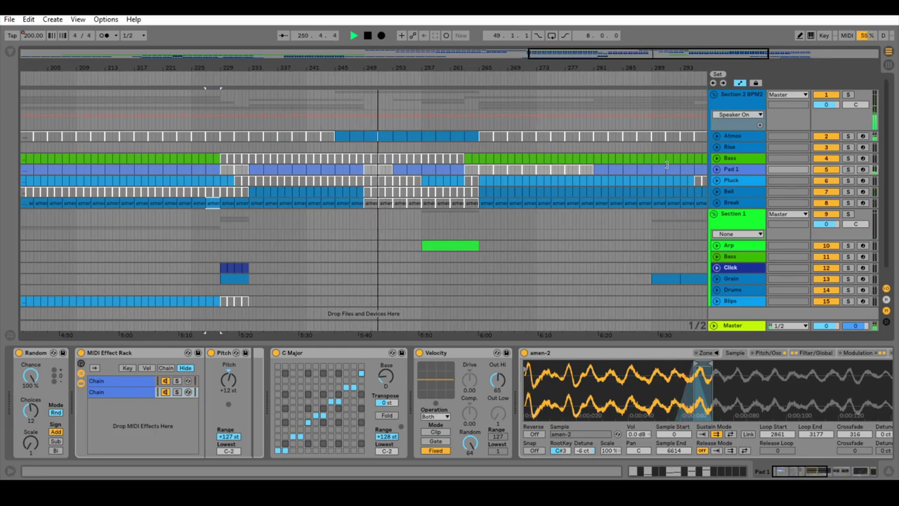
{"action": "left_click", "coordinate": [737, 201]}
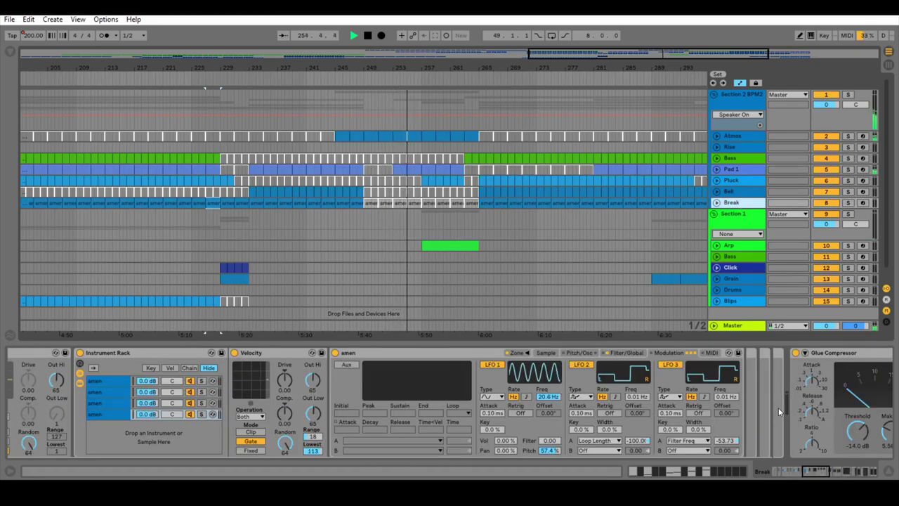
{"action": "left_click", "coordinate": [796, 475]}
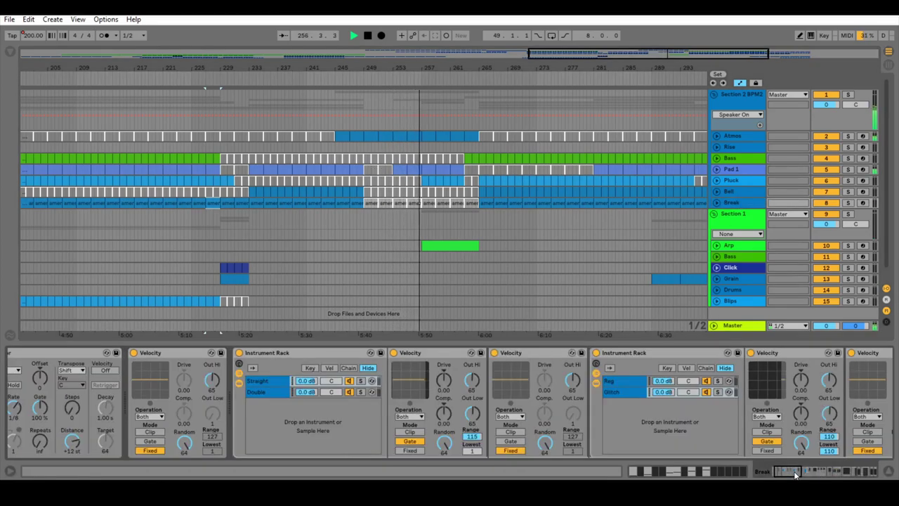
{"action": "left_click", "coordinate": [275, 391]}
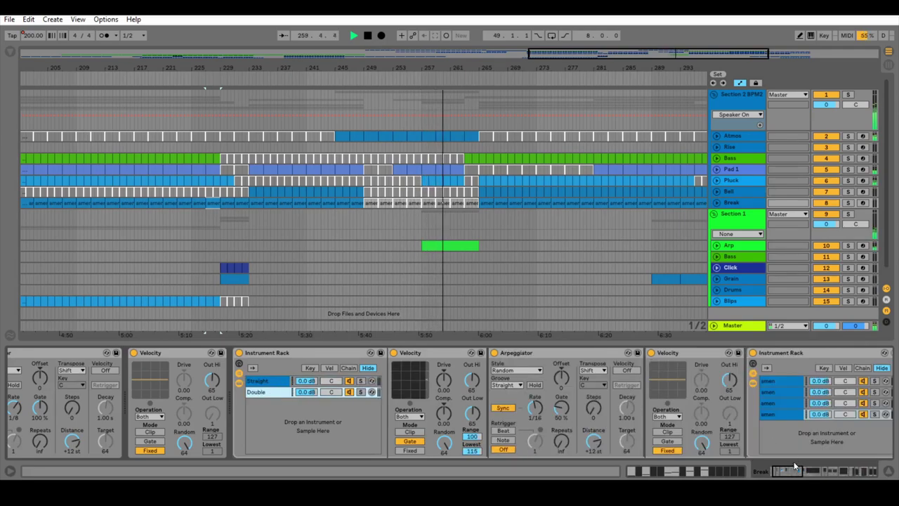
{"action": "left_click_drag", "start_coordinate": [788, 476], "coordinate": [805, 476]}
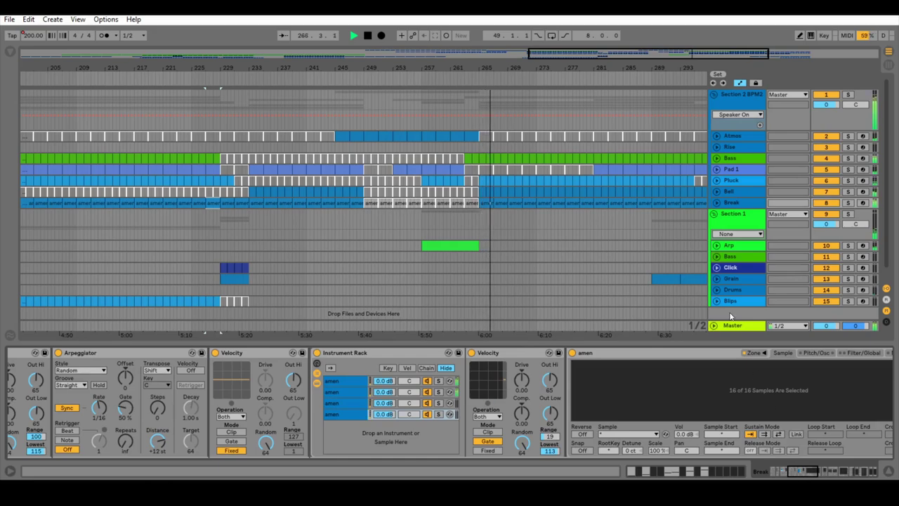
- Examine the arrangement up to bar 313 and the slice key zones of the amen sampler in the Double chain
{"action": "left_click", "coordinate": [679, 56]}
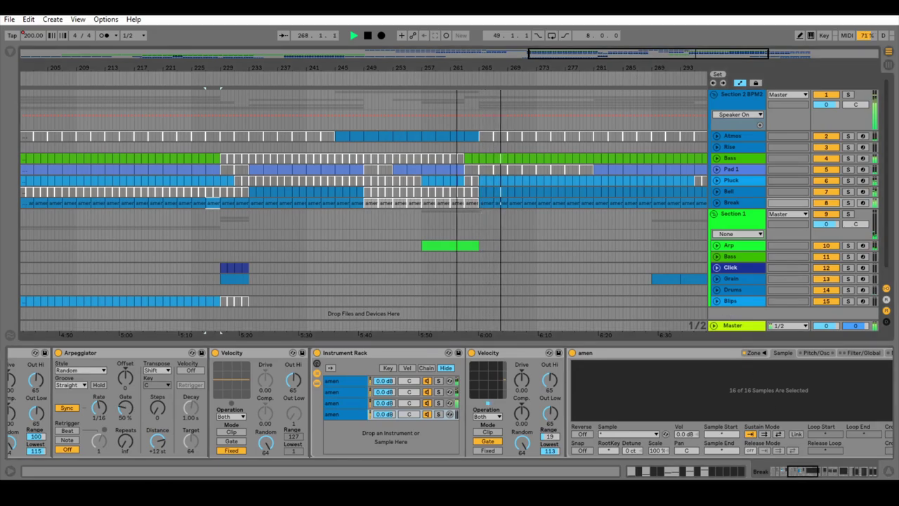
{"action": "left_click_drag", "start_coordinate": [680, 55], "coordinate": [687, 57]}
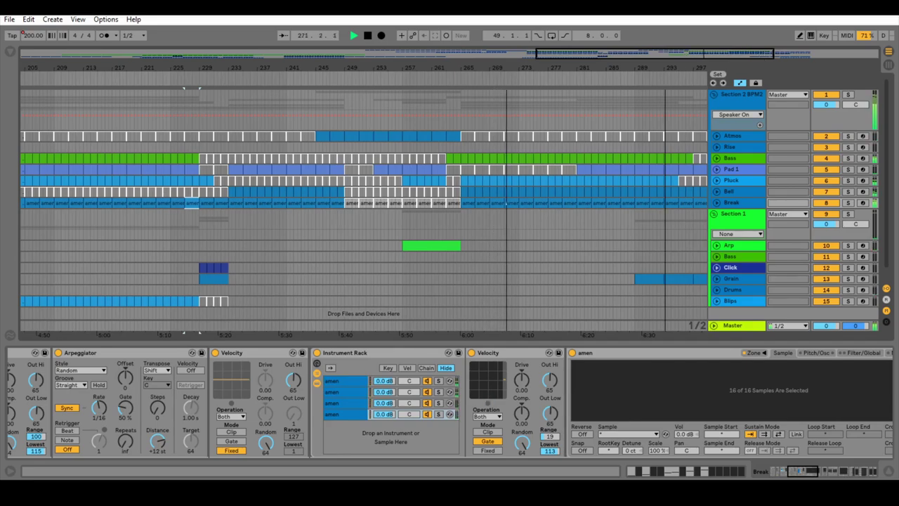
{"action": "left_click_drag", "start_coordinate": [758, 57], "coordinate": [800, 57]}
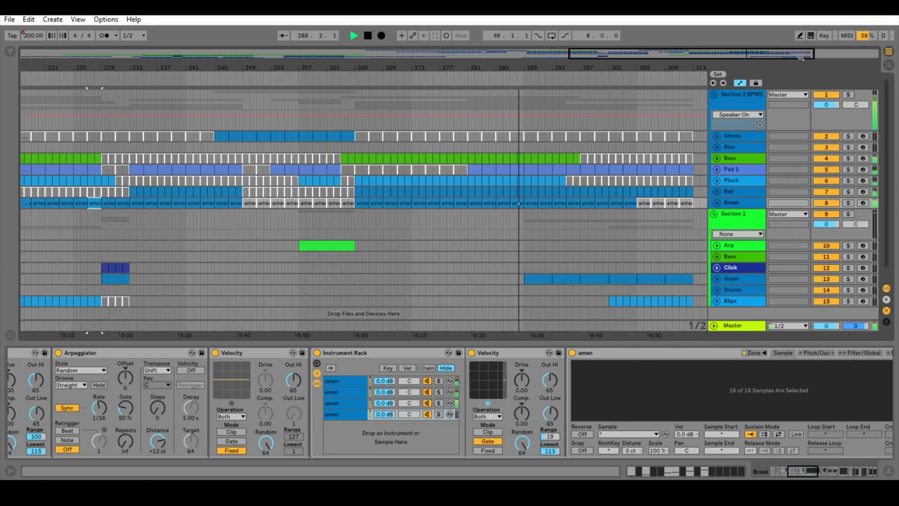
{"action": "left_click", "coordinate": [757, 352]}
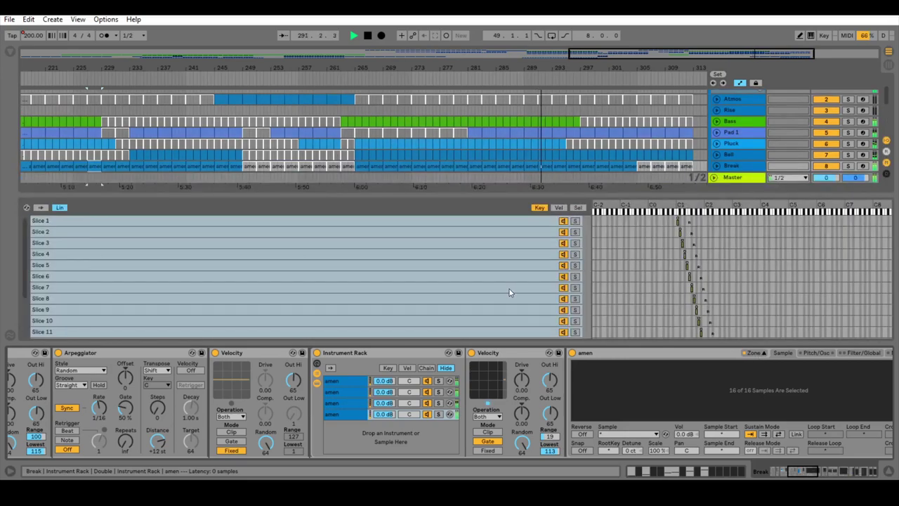
{"action": "left_click_drag", "start_coordinate": [25, 231], "coordinate": [25, 299]}
{"action": "left_click_drag", "start_coordinate": [17, 206], "coordinate": [17, 200]}
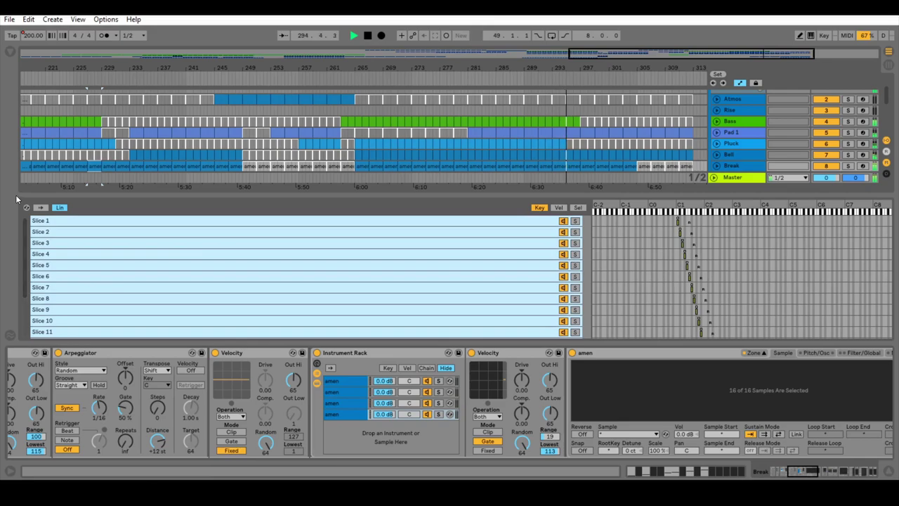
{"action": "left_click", "coordinate": [748, 352]}
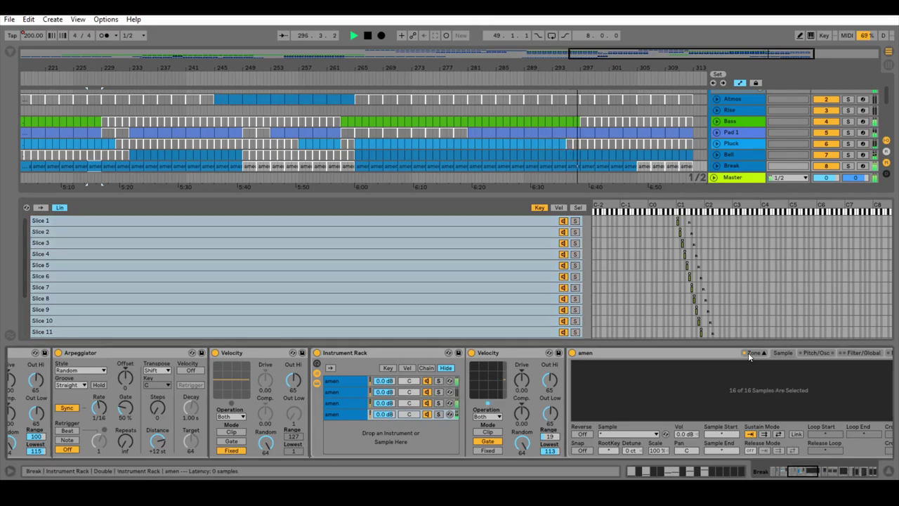
- Compare the slice key zones of all four amen chains' samplers within the Break track's Double chain
{"action": "left_click", "coordinate": [340, 381]}
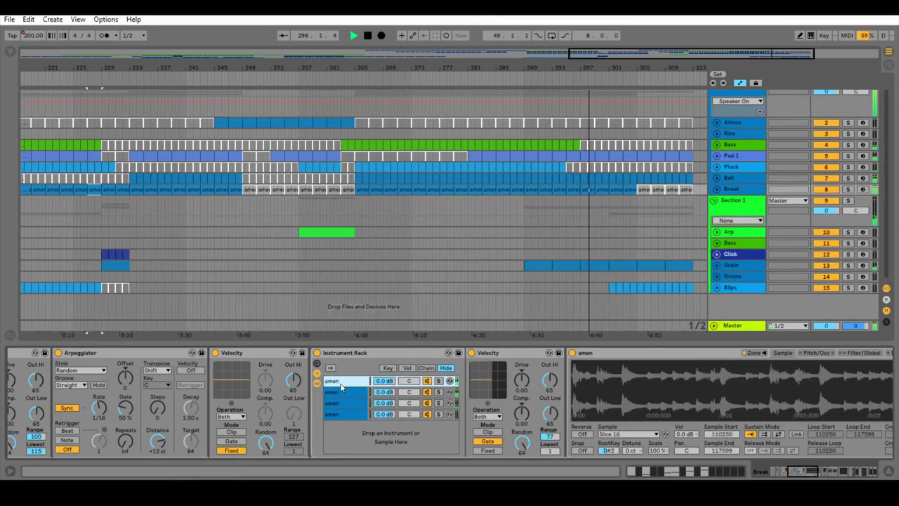
{"action": "left_click", "coordinate": [750, 353]}
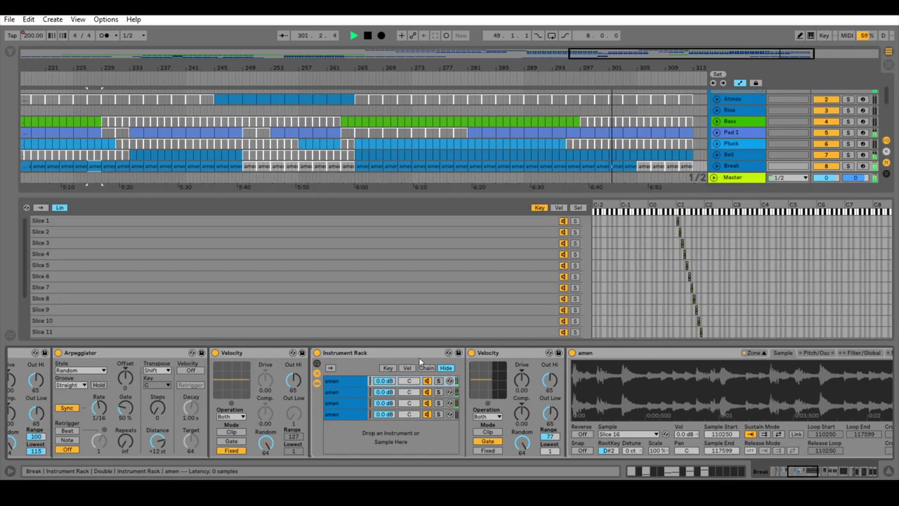
{"action": "left_click", "coordinate": [351, 393]}
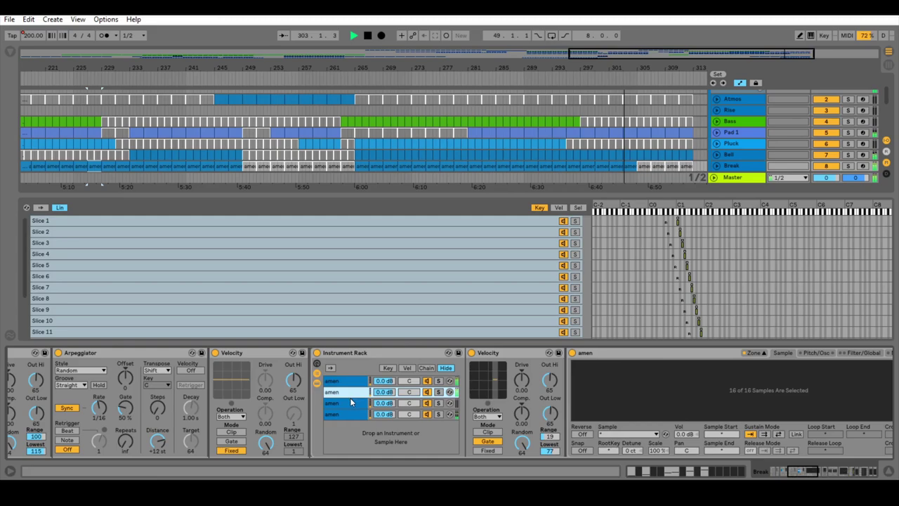
{"action": "left_click", "coordinate": [352, 404]}
{"action": "left_click", "coordinate": [352, 414]}
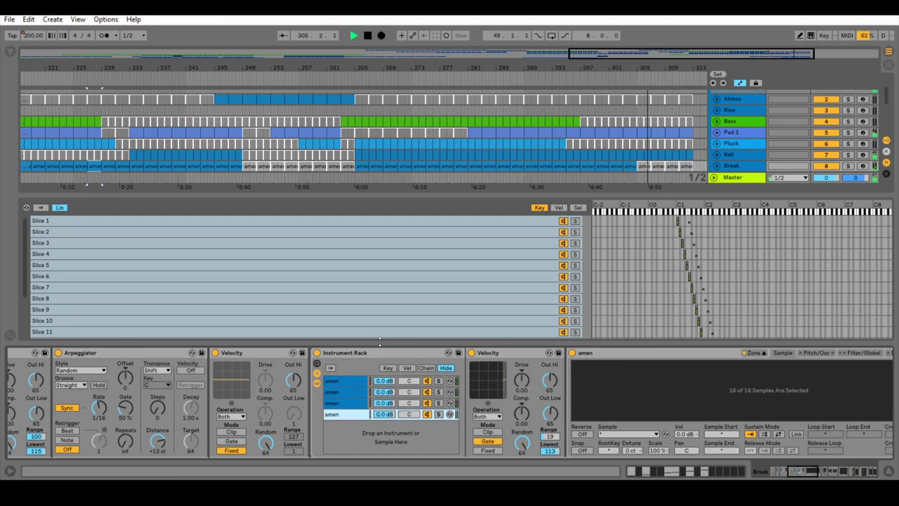
{"action": "left_click", "coordinate": [752, 355]}
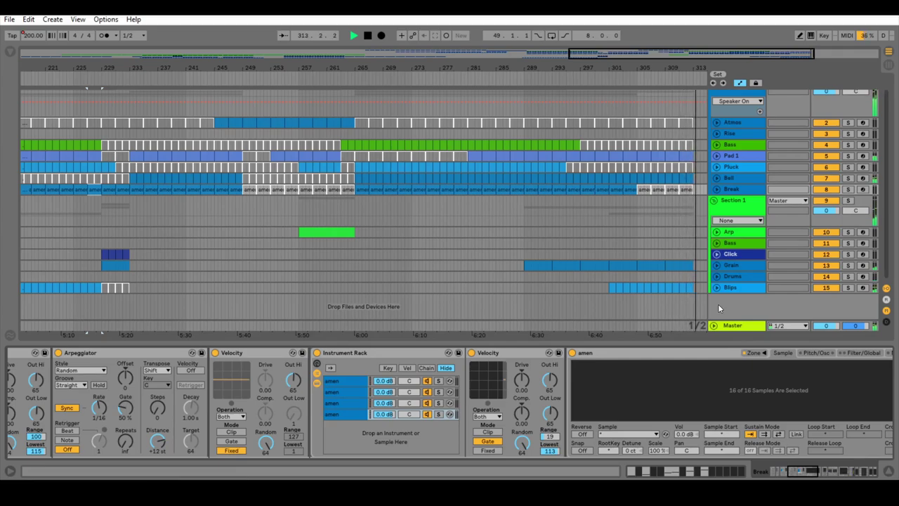
- Examine the end of the arrangement and the Grain track's device chain with its Instrument Rack and amen sampler
{"action": "left_click", "coordinate": [817, 55]}
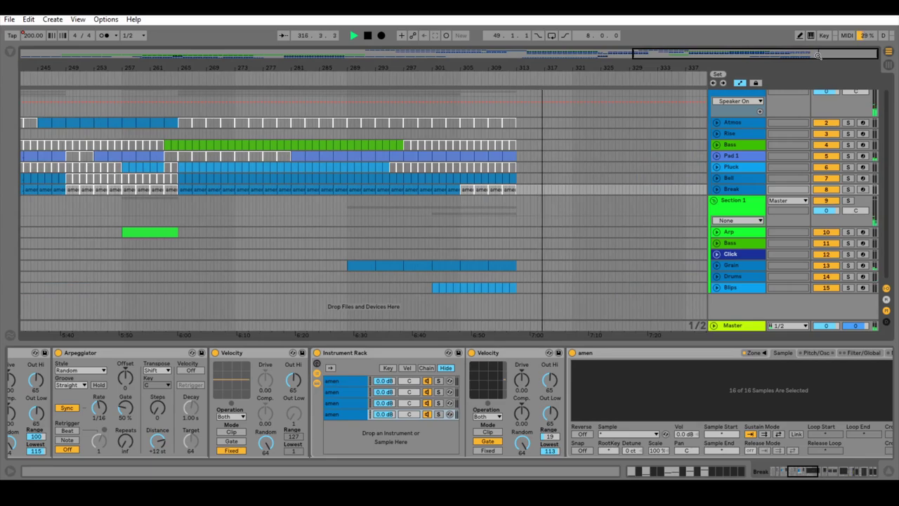
{"action": "left_click", "coordinate": [731, 265]}
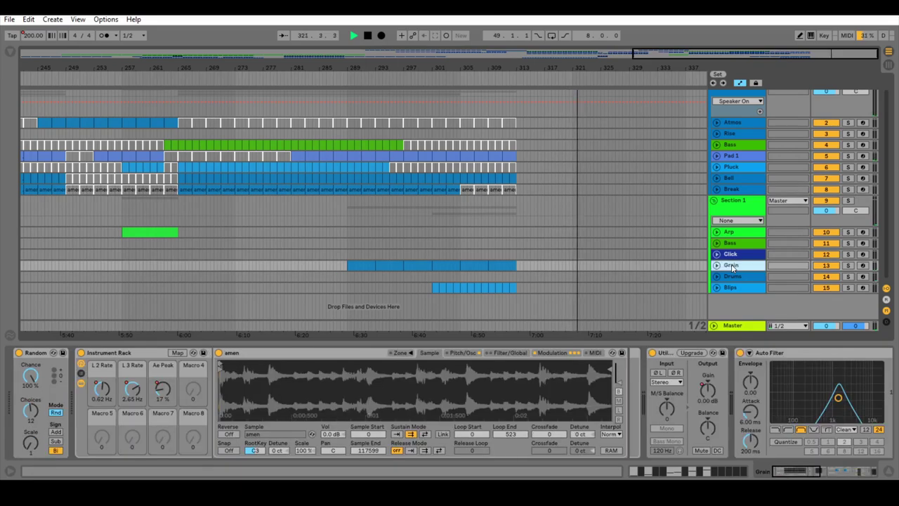